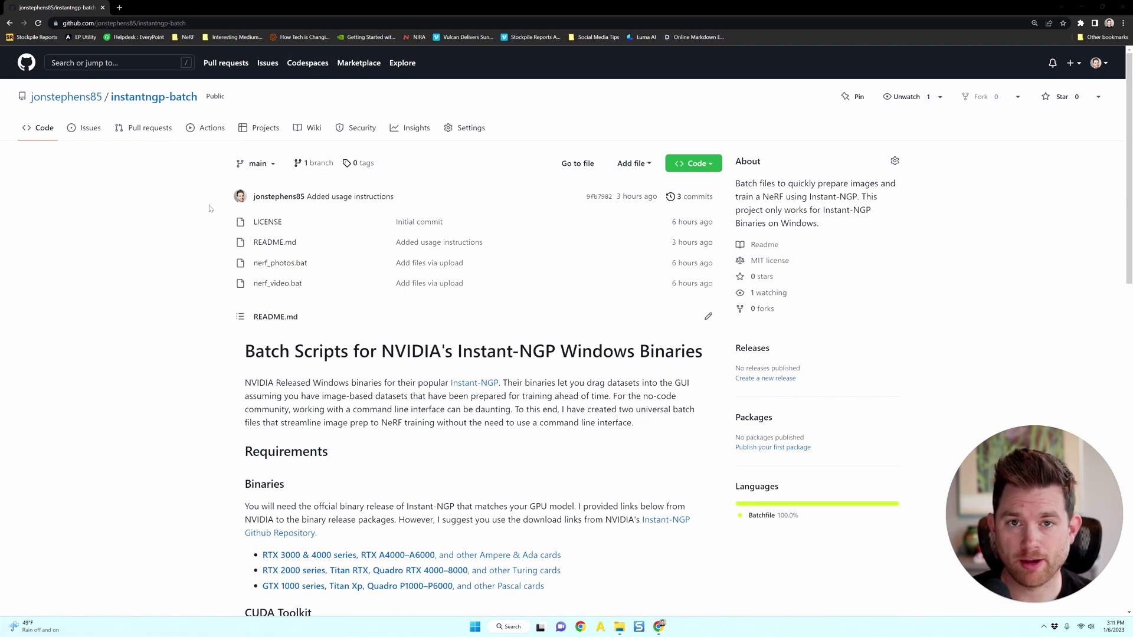
Read the instantngp-batch README's requirements, installation and video/photo NeRF instructions.
scroll(260, 248, "down", 3)
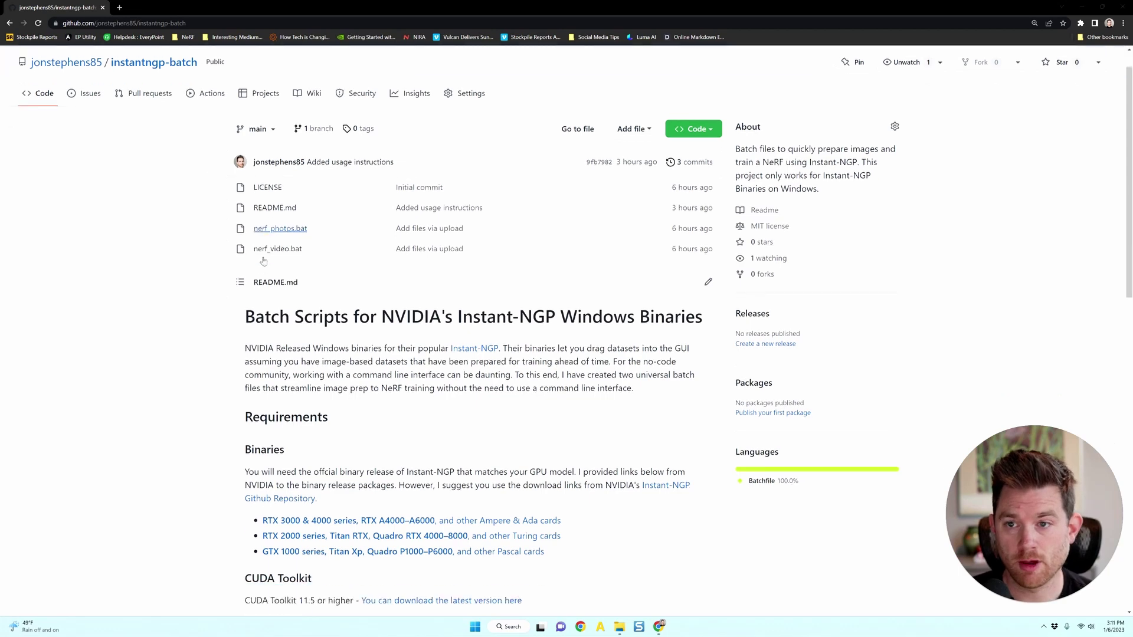
scroll(194, 233, "down", 1)
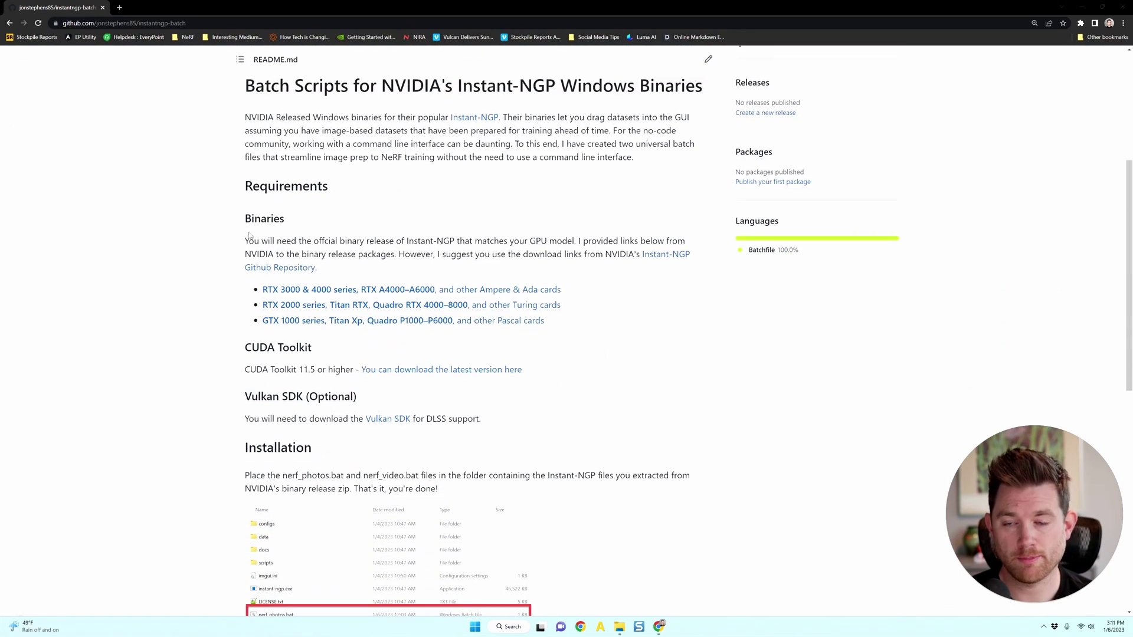
scroll(177, 226, "down", 2)
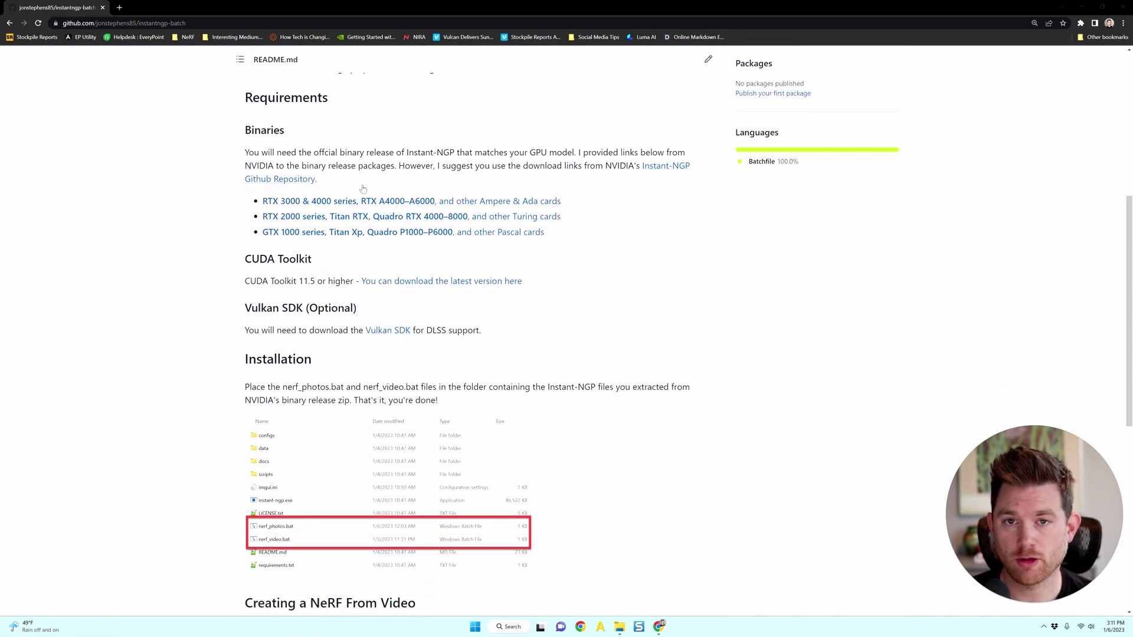
scroll(478, 239, "up", 5)
scroll(480, 273, "up", 2)
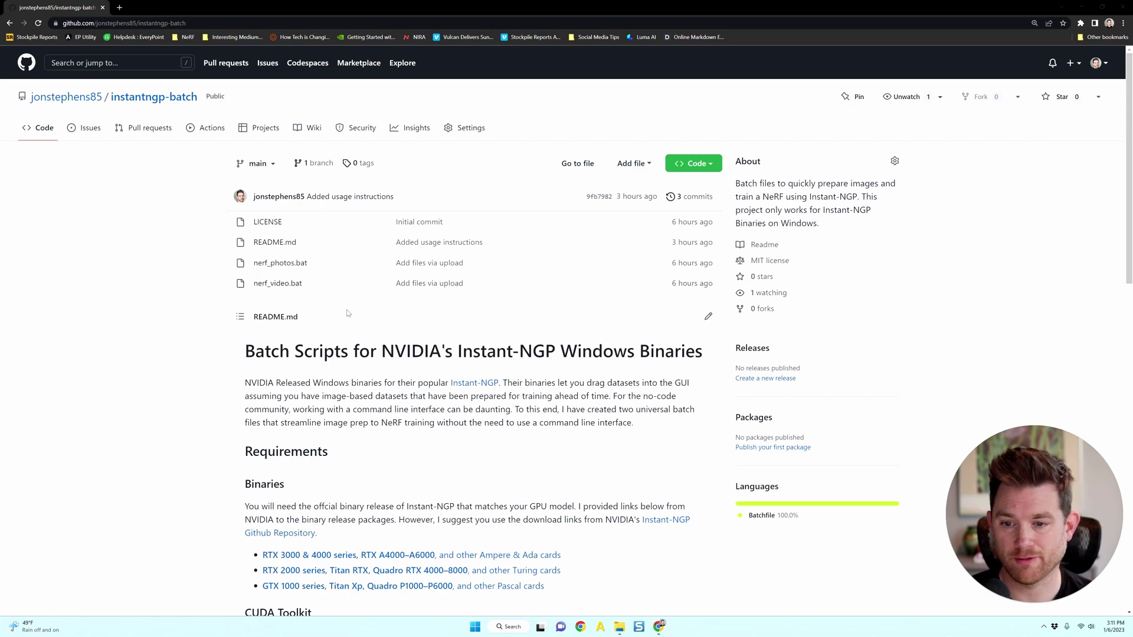
scroll(336, 328, "down", 1)
scroll(345, 317, "down", 2)
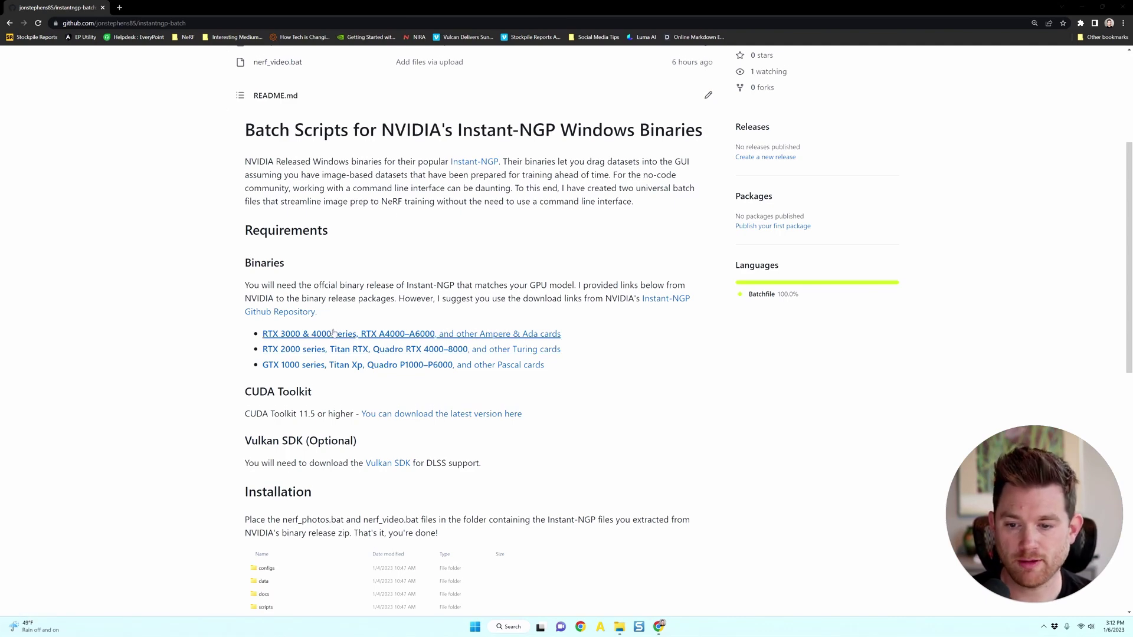
scroll(363, 321, "down", 1)
scroll(363, 319, "down", 1)
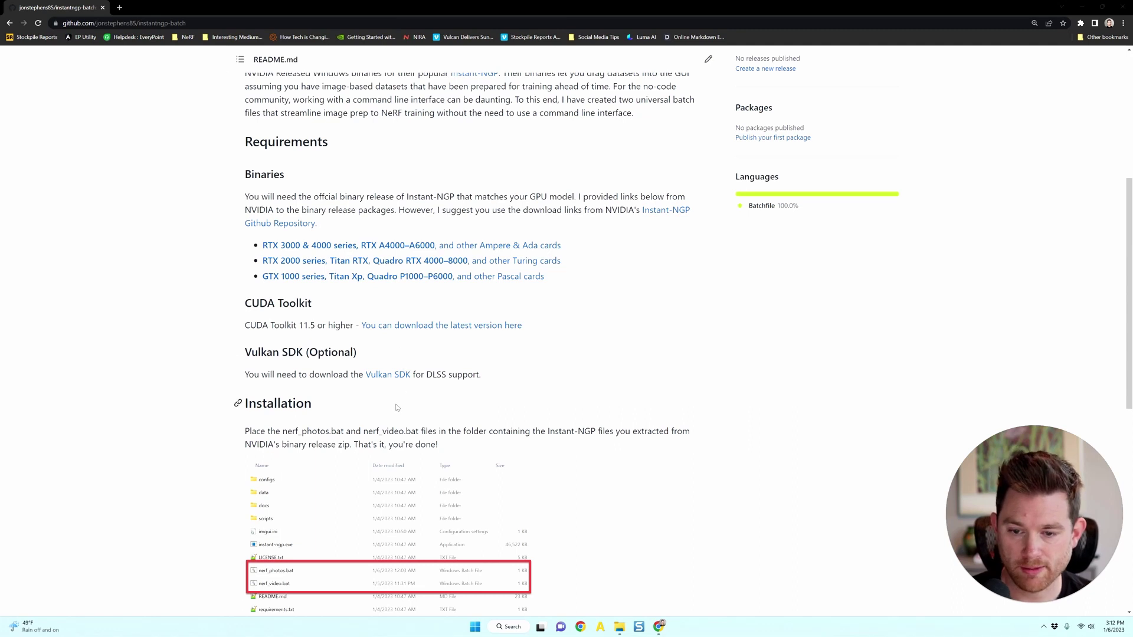
scroll(311, 244, "up", 1)
scroll(323, 381, "down", 2)
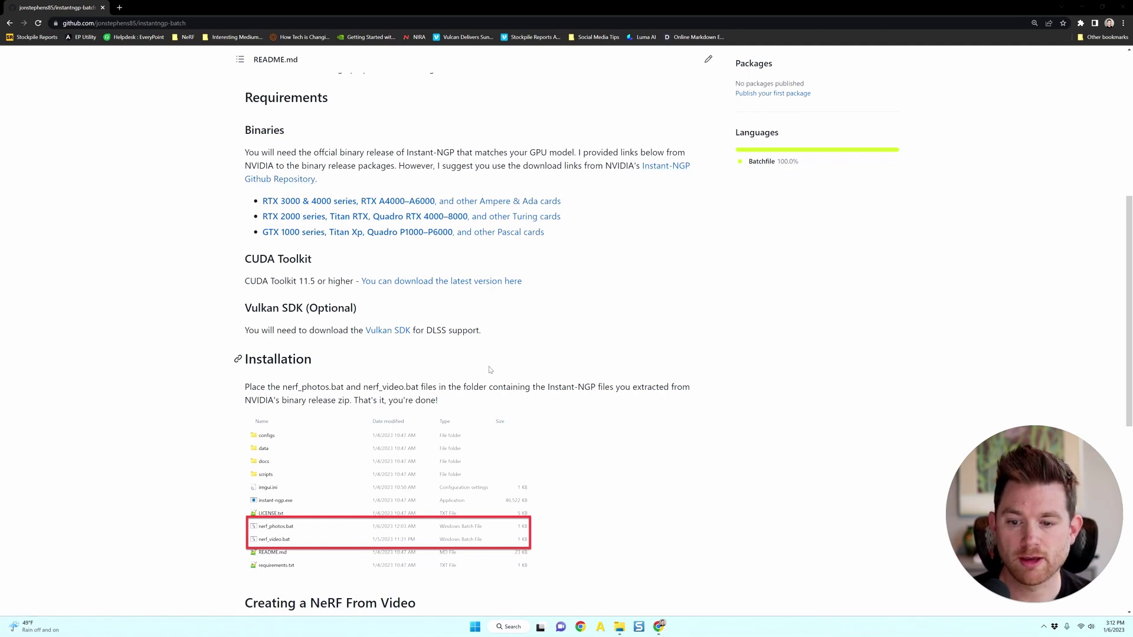
scroll(478, 374, "down", 1)
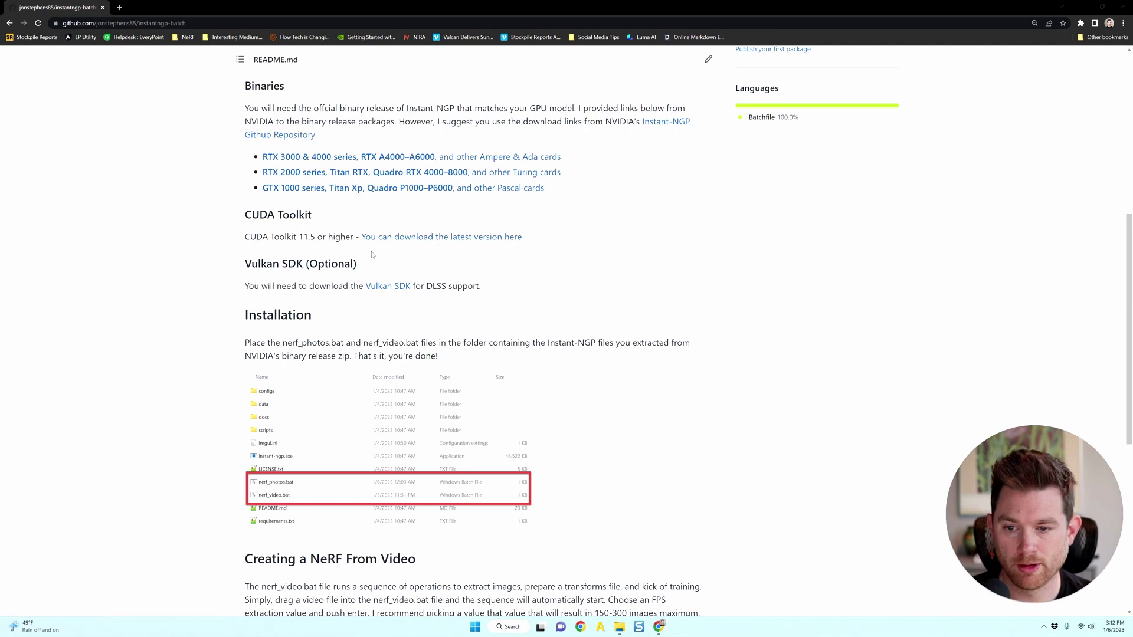
scroll(372, 255, "down", 2)
scroll(482, 255, "down", 7)
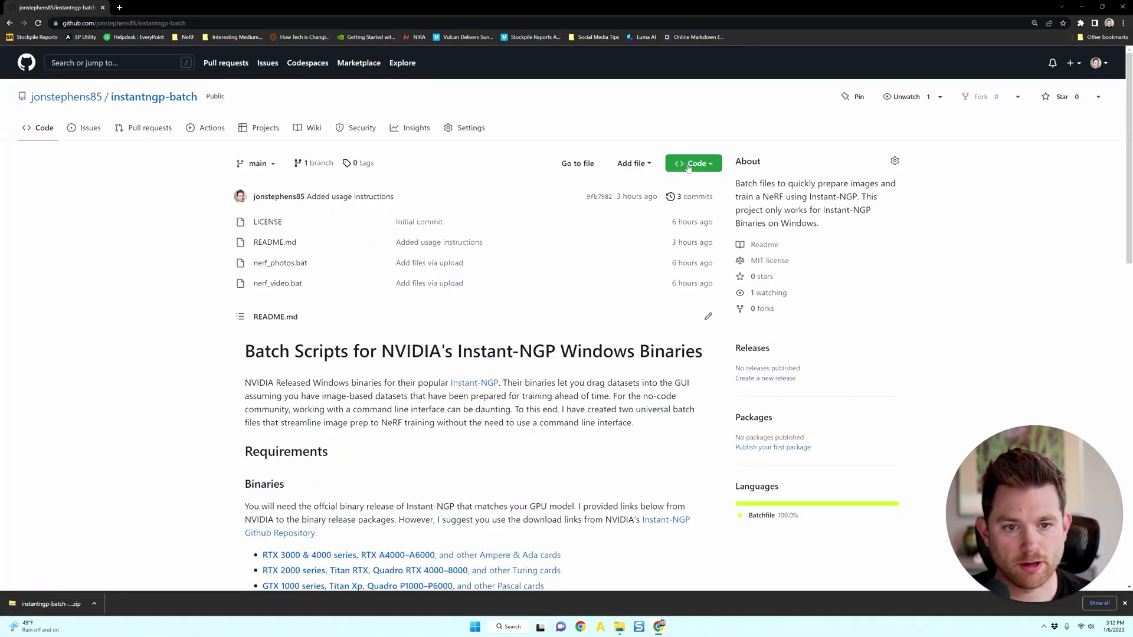
Download the repository zip and extract it to the suggested destination.
left_click(688, 166)
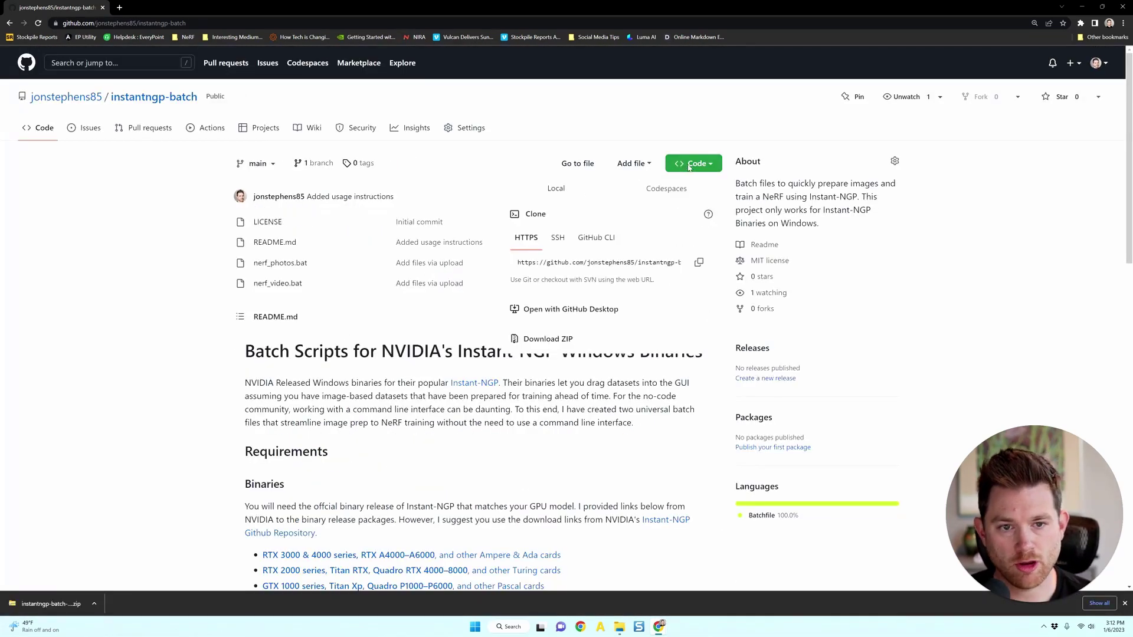
left_click(45, 605)
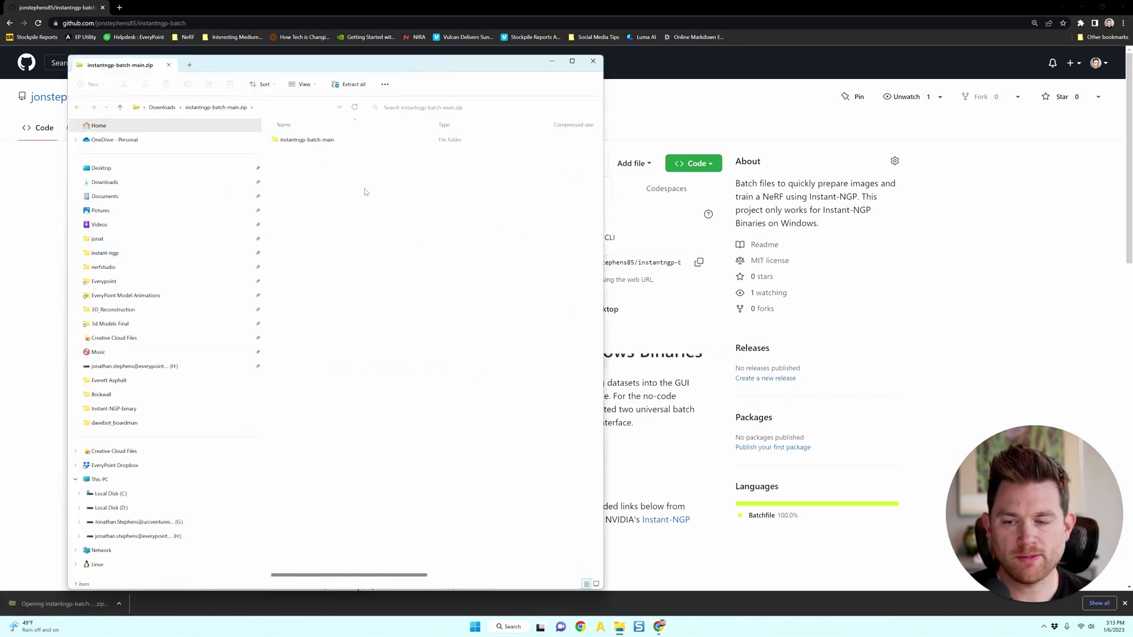
left_click(339, 87)
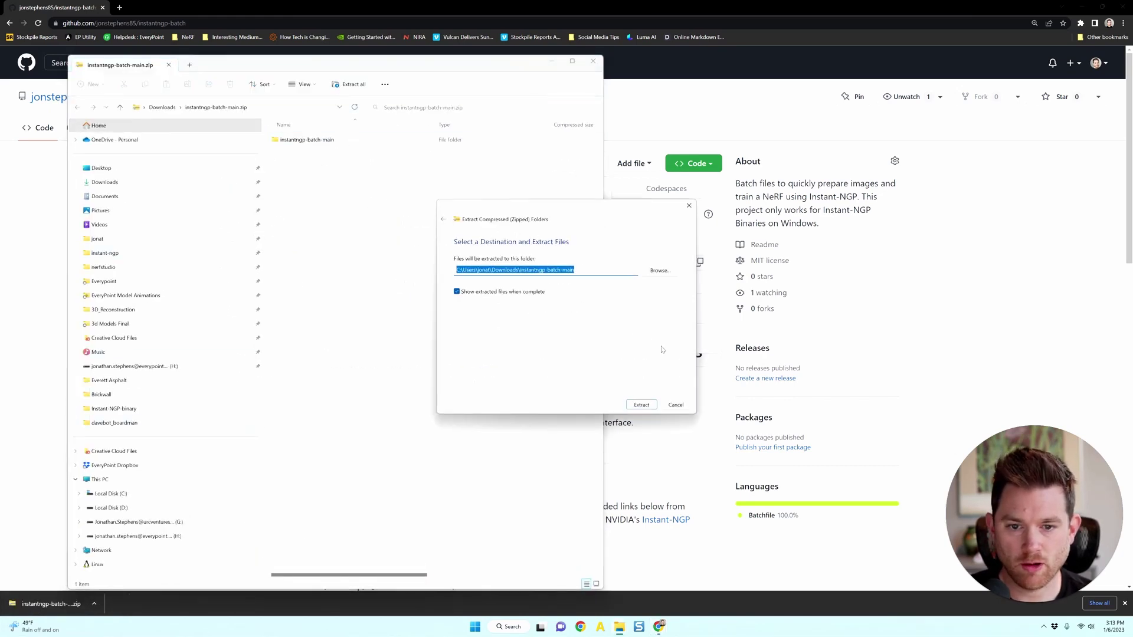
left_click(643, 405)
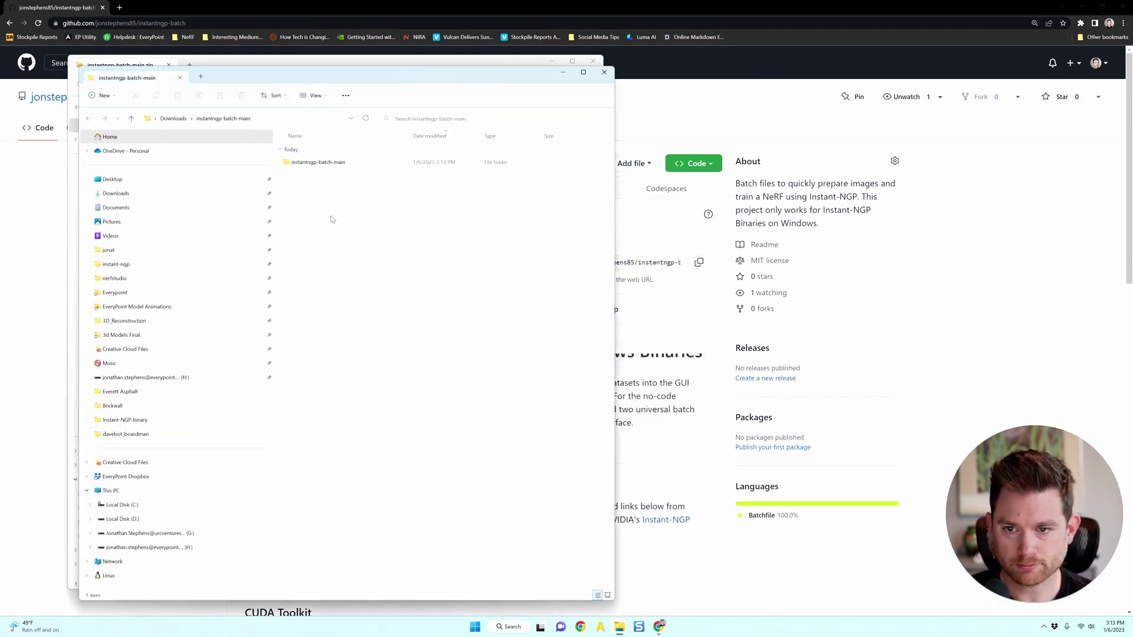
Copy nerf_photos.bat and nerf_video.bat from instantngp-batch-main, then return to Downloads.
double_click(313, 164)
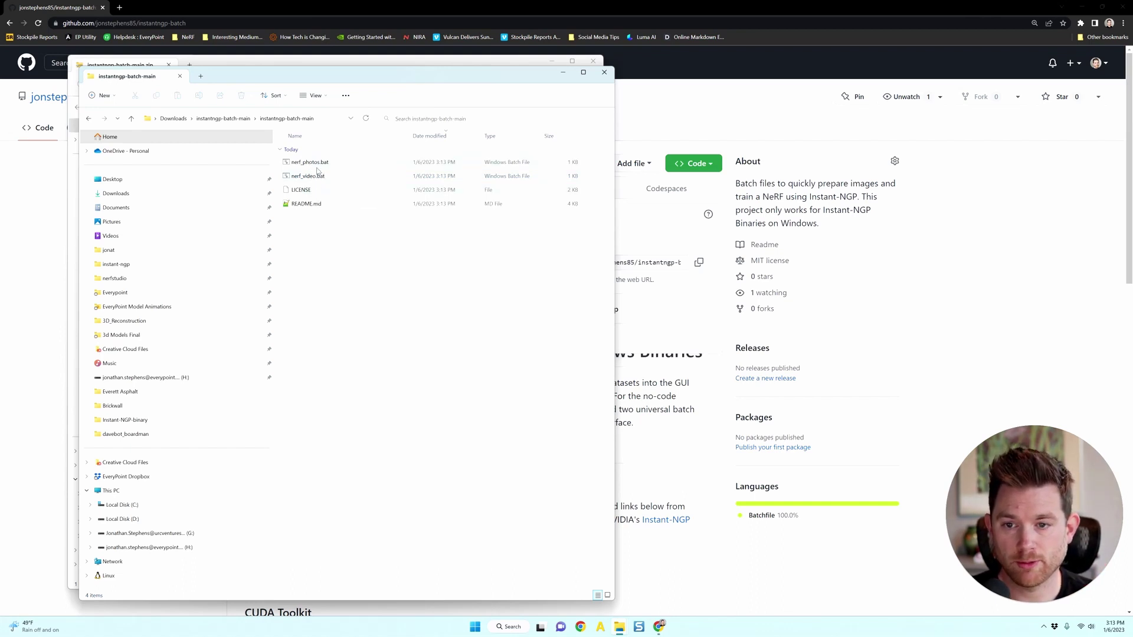
left_click(320, 165)
left_click(319, 178, "ctrl")
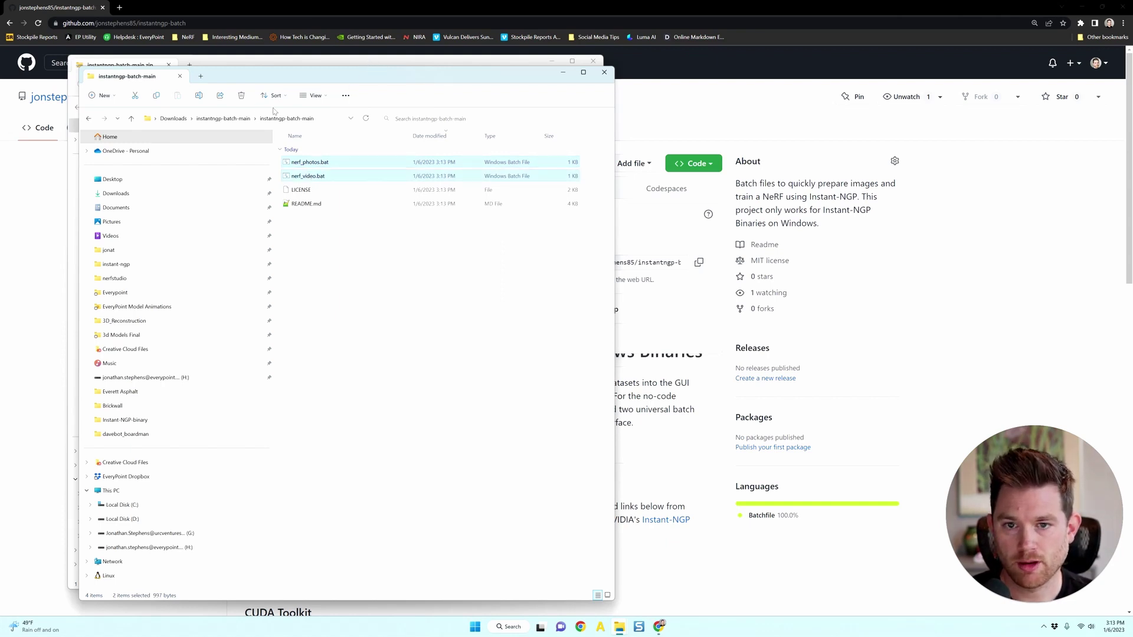
left_click(131, 194)
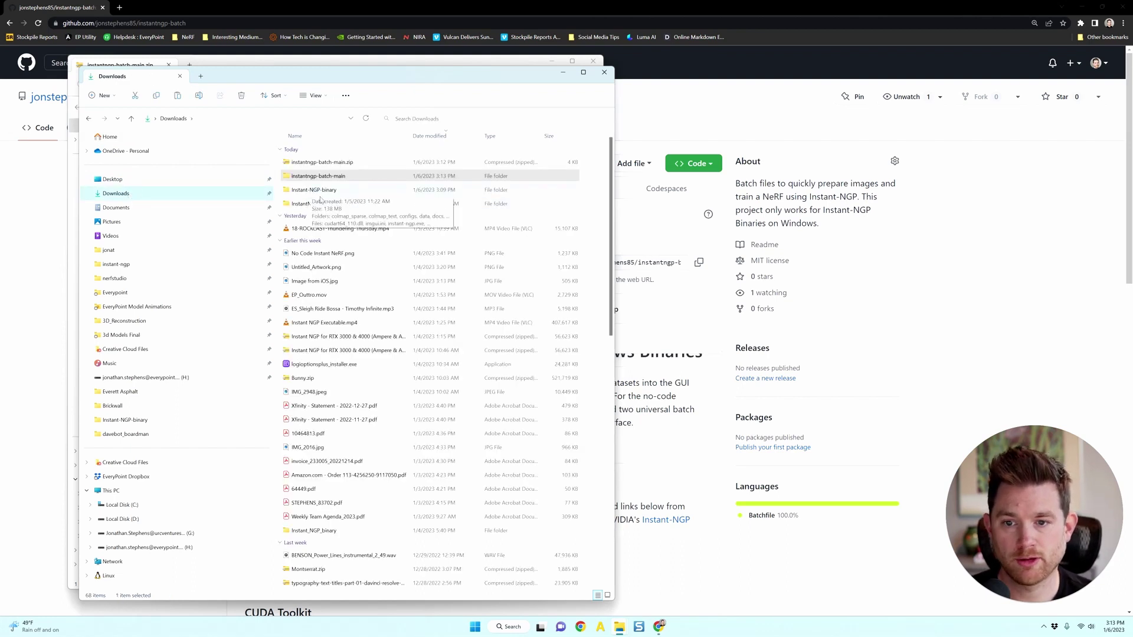
Paste nerf_photos.bat and nerf_video.bat into the Instant-NGP-binary folder.
double_click(321, 194)
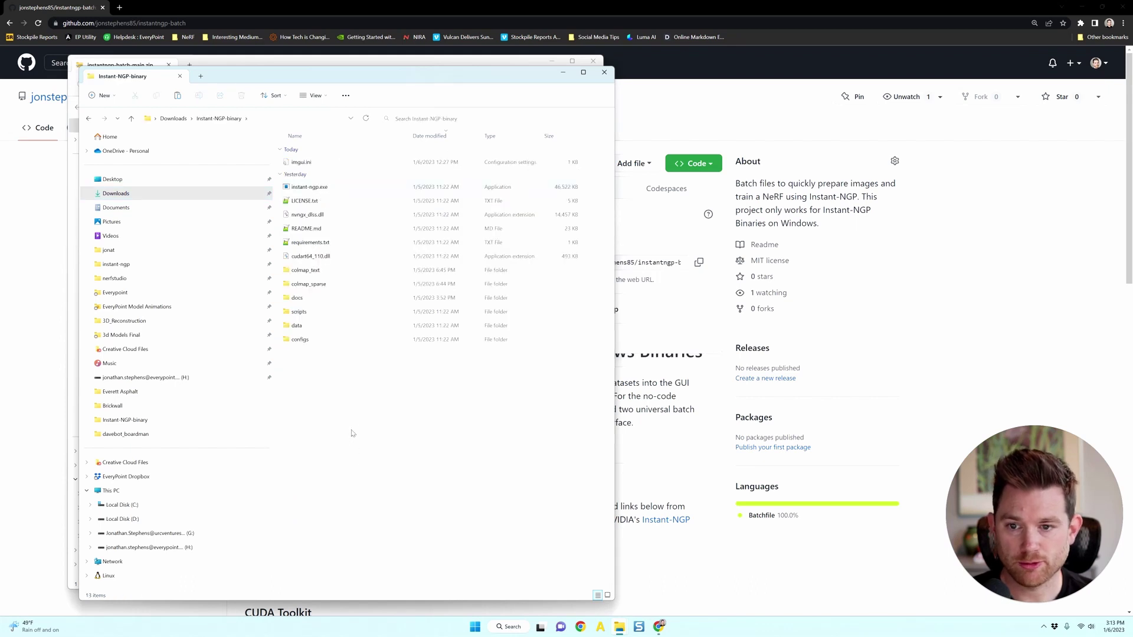
key("ctrl+v")
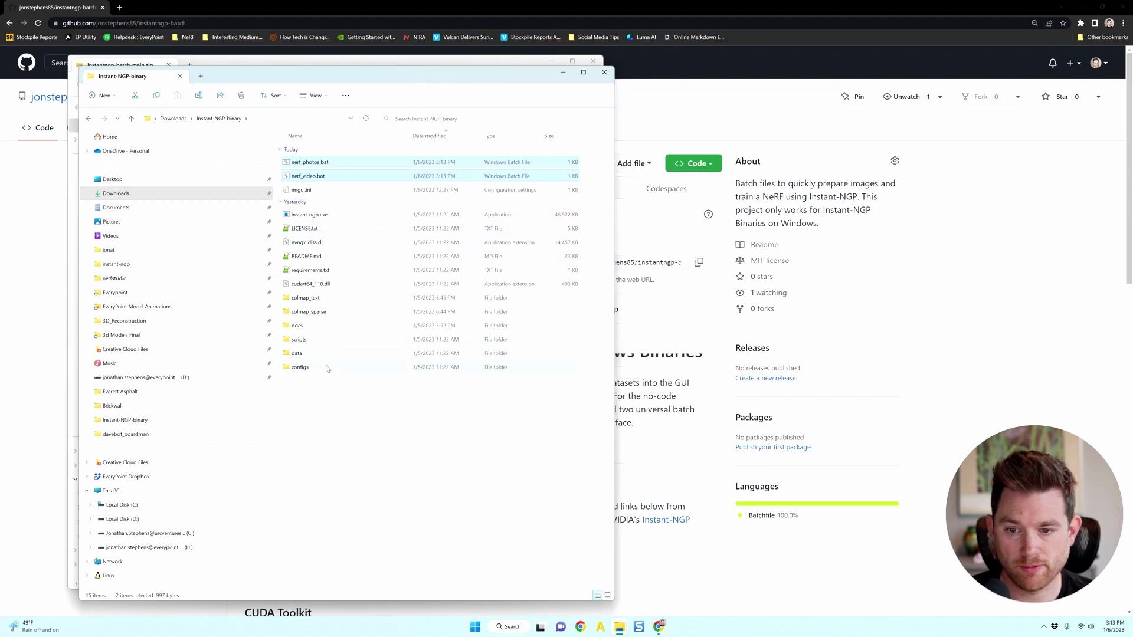
left_click(303, 384)
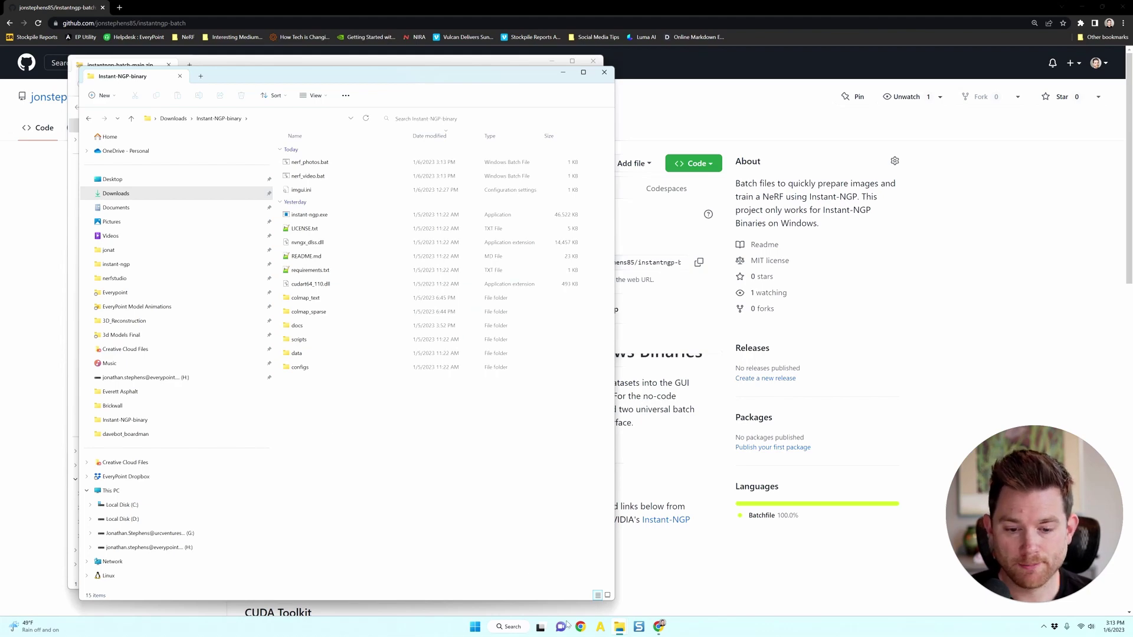
Show the Brickwall folder on Local Disk (D:) and select the IMG_4072.mp4 video.
mouse_move(611, 632)
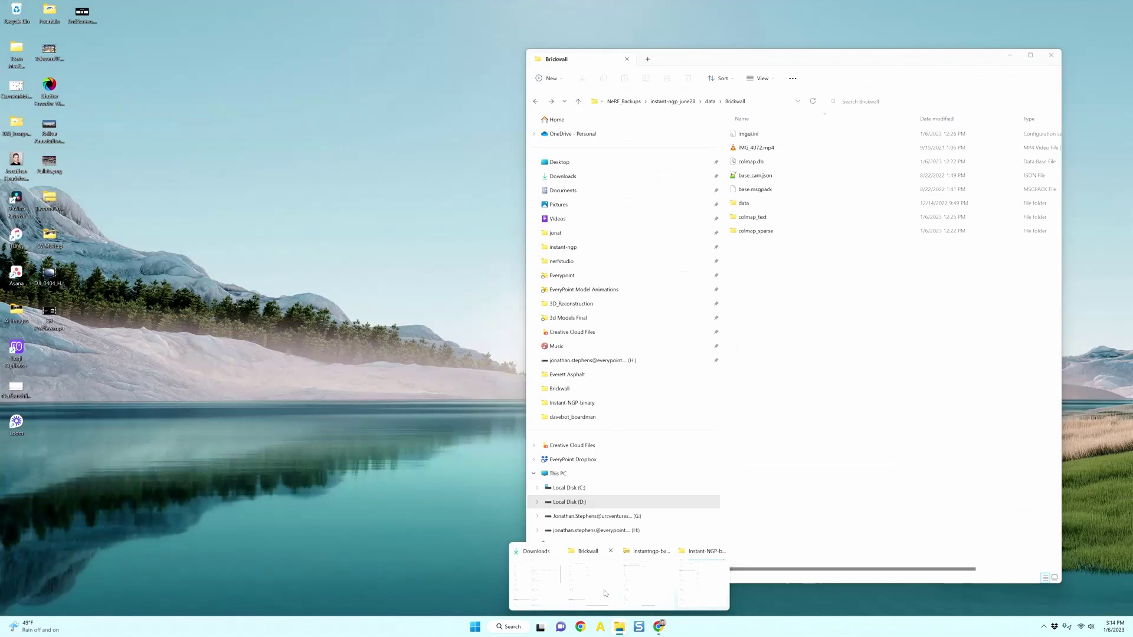
left_click(602, 592)
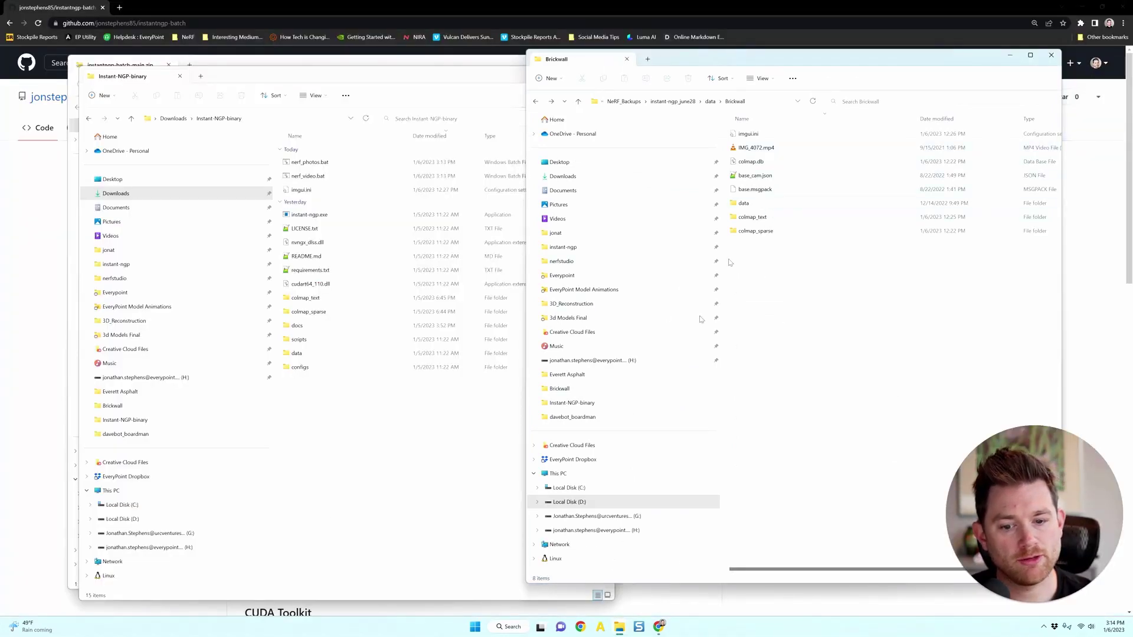
left_click(574, 502)
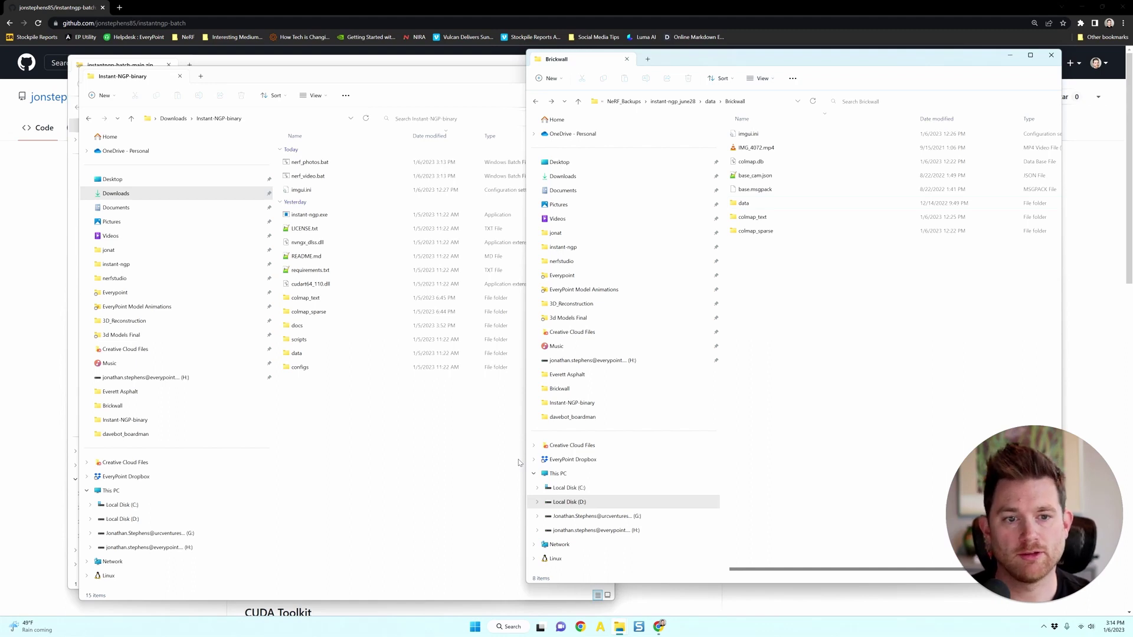
left_click(778, 149)
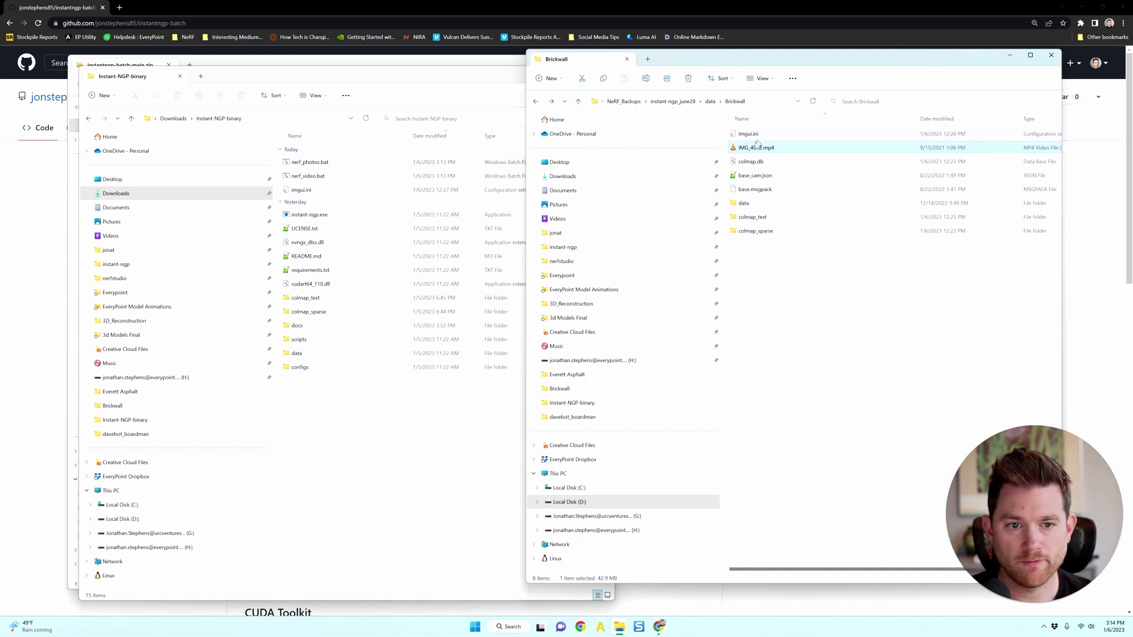
Run nerf_video.bat on IMG_4072.mp4, allow it past SmartScreen, and enter 2 FPS.
left_click_drag(753, 148, 354, 177)
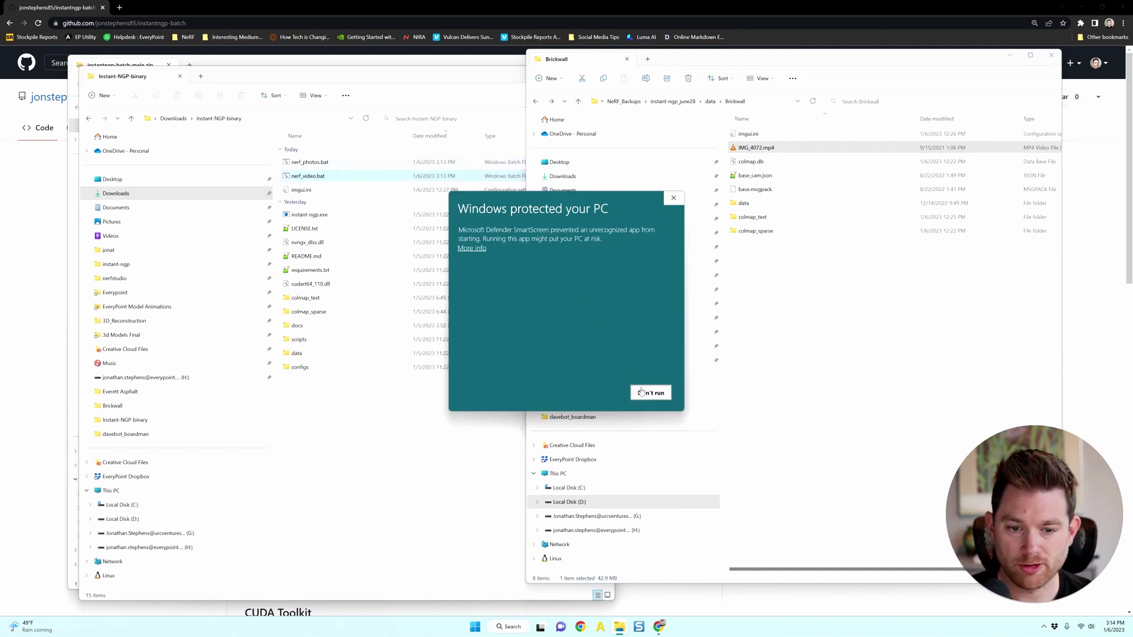
left_click(472, 248)
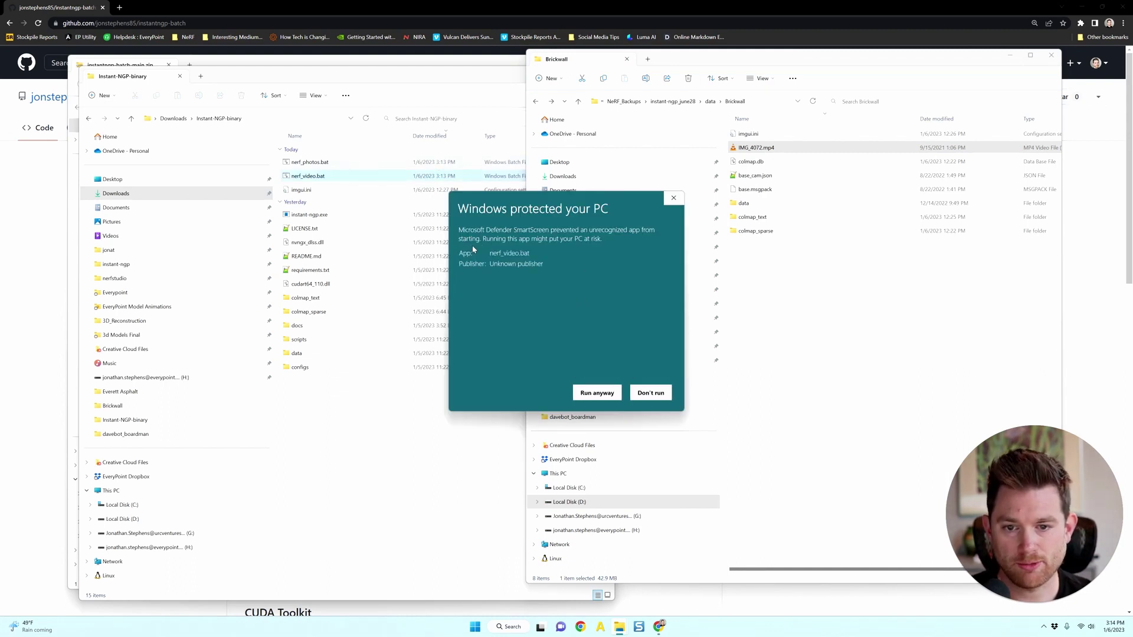
left_click(587, 389)
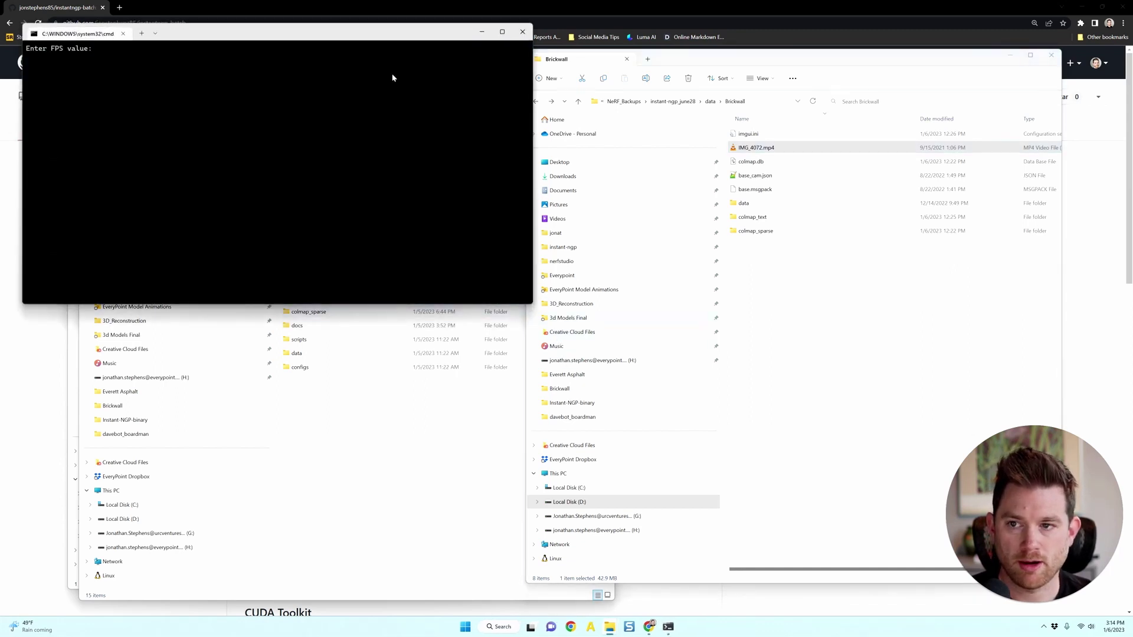
left_click_drag(390, 37, 656, 115)
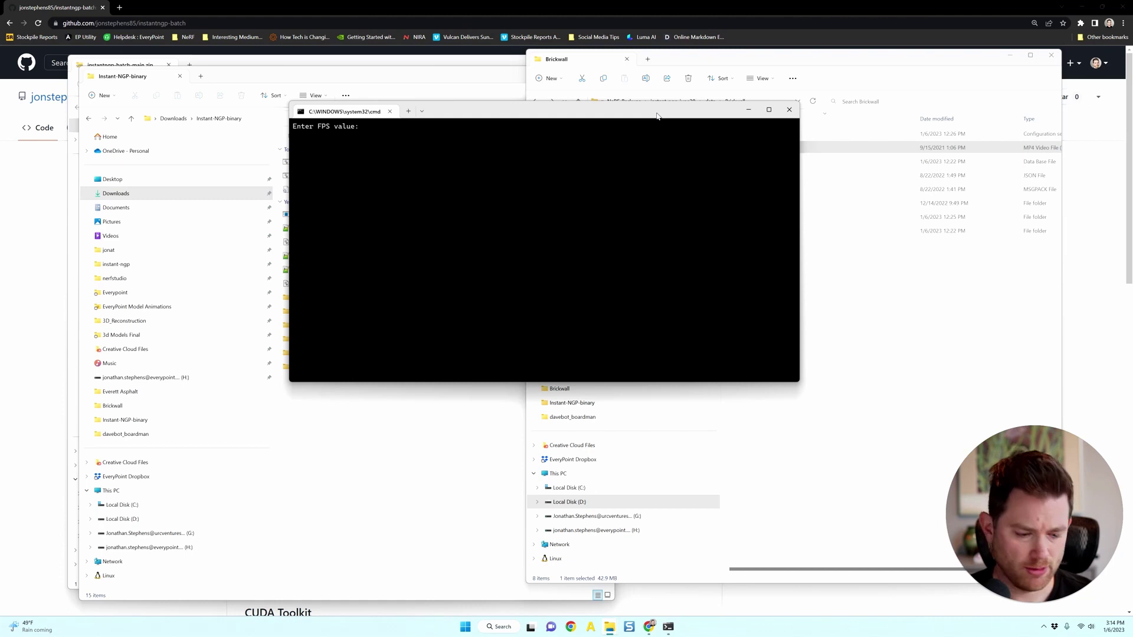
type("2")
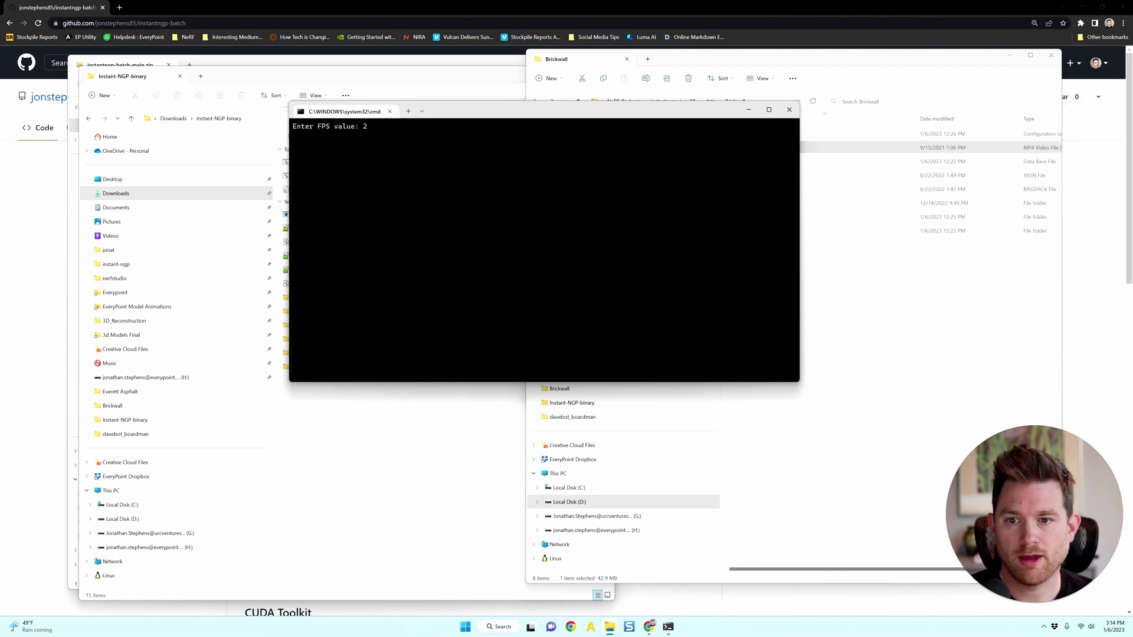
Submit 2 FPS and agree to replace the existing images and colmap folders.
key("Return")
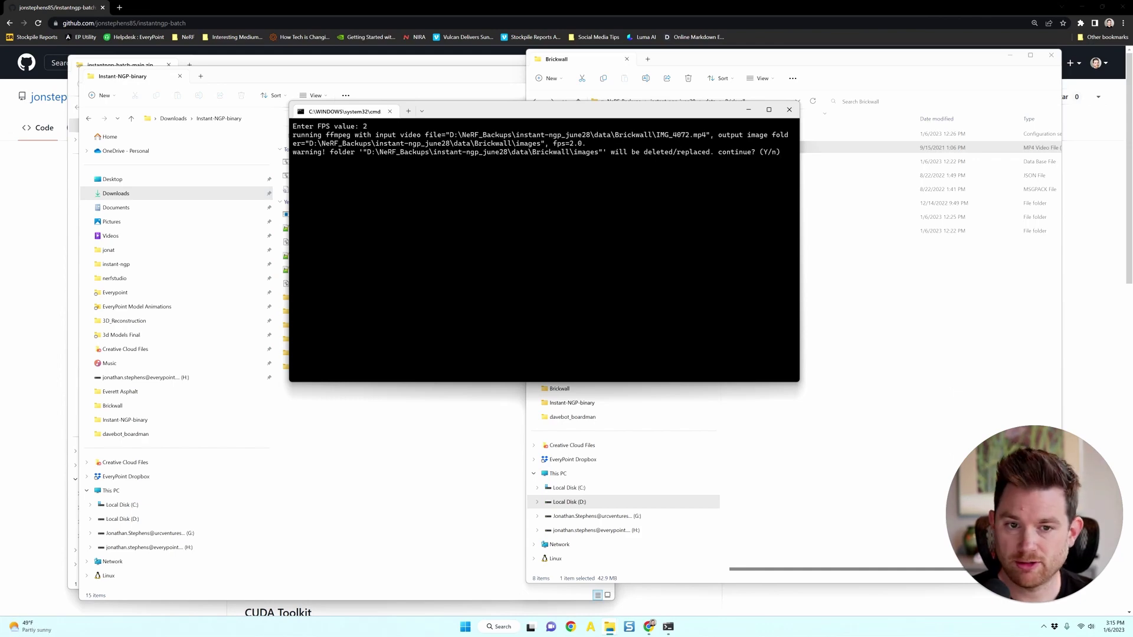
key("Return")
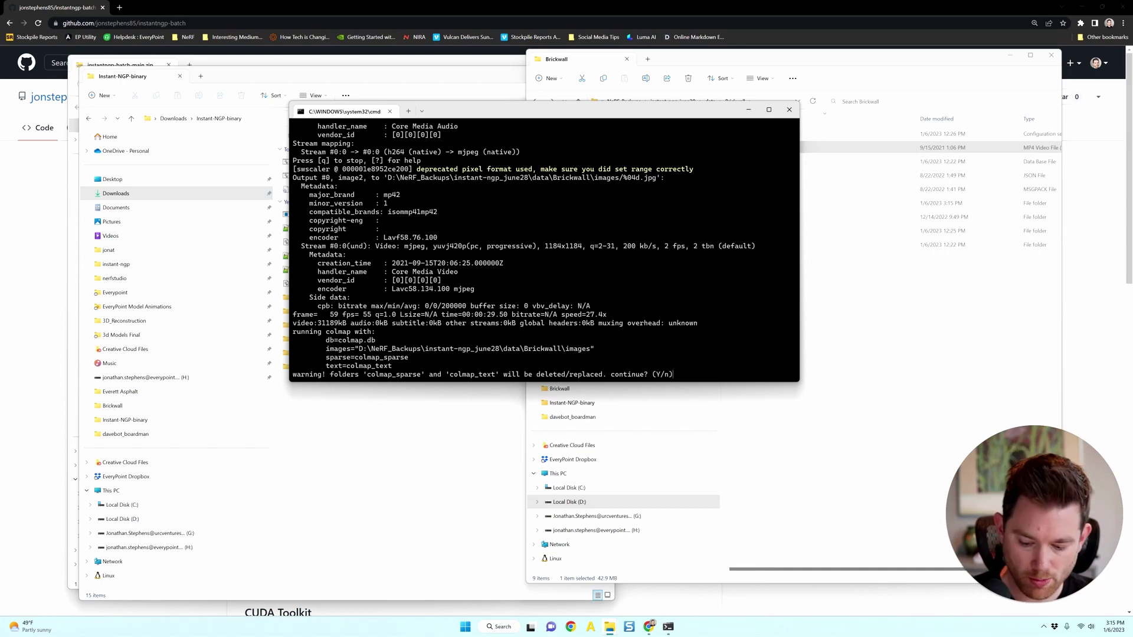
type("y")
key("Return")
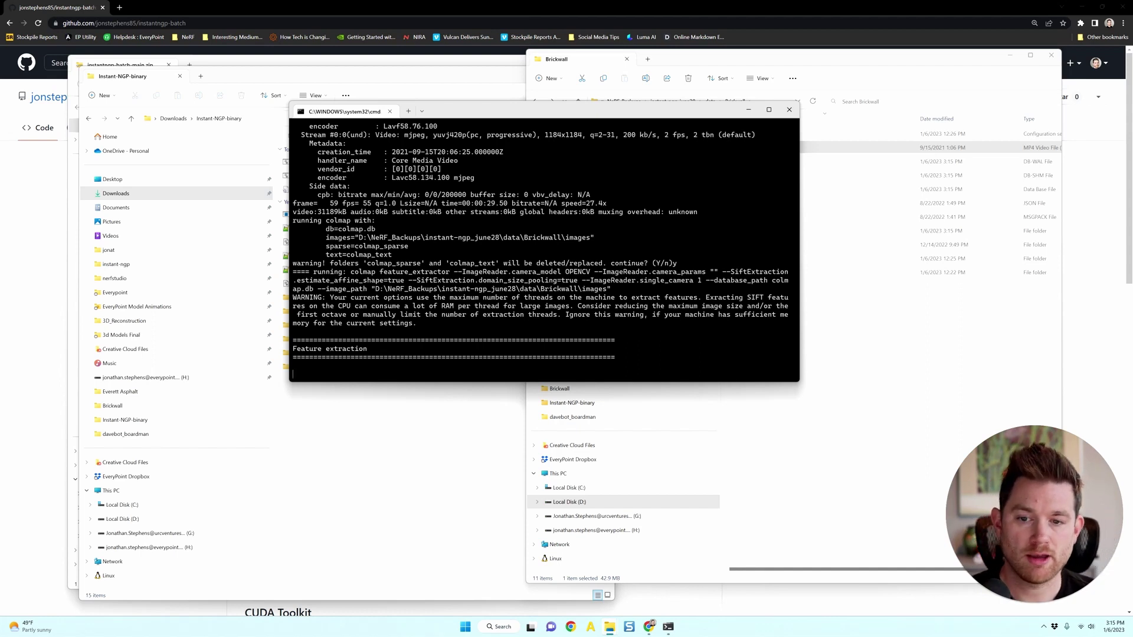
Preview IMG_4072.mp4, check the extracted frames in the images folder, and watch the console.
left_click(834, 322)
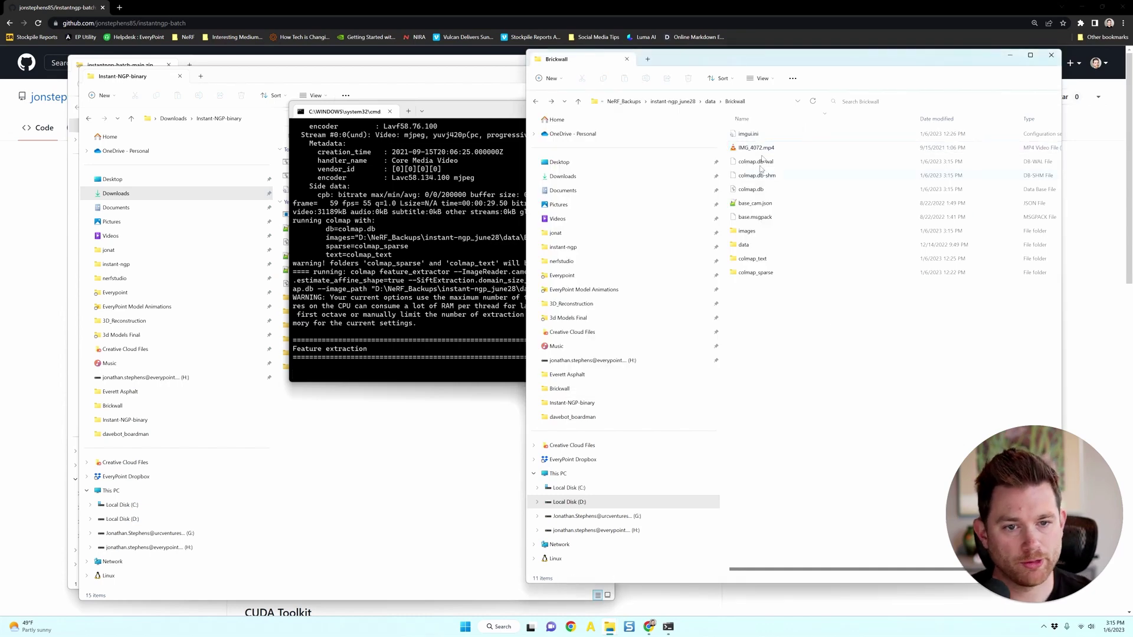
double_click(767, 149)
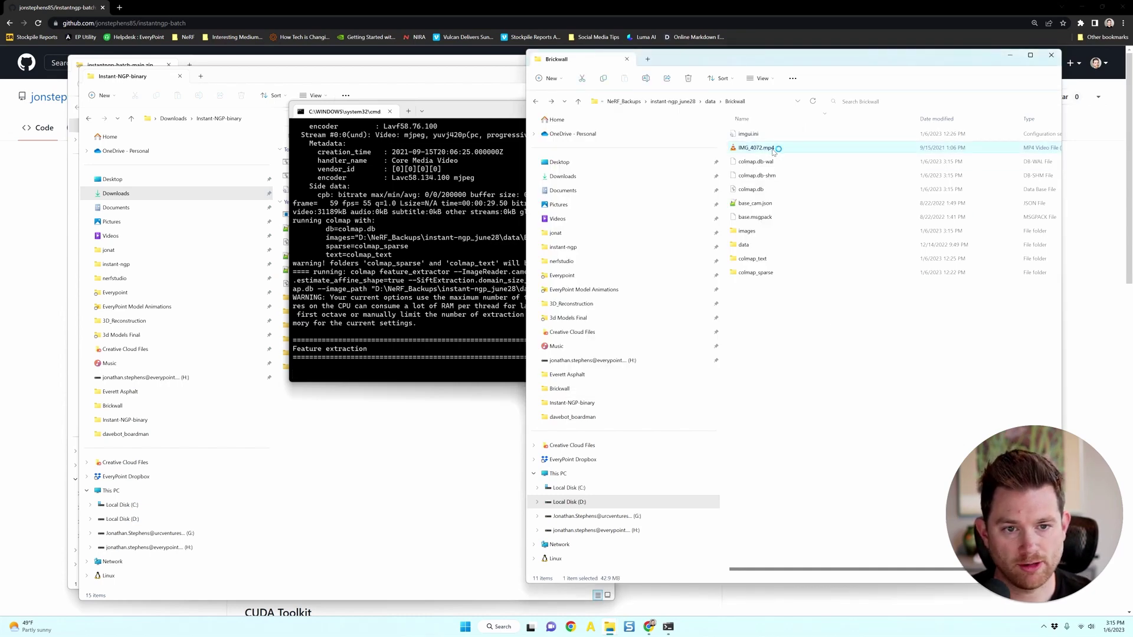
left_click_drag(661, 243, 508, 138)
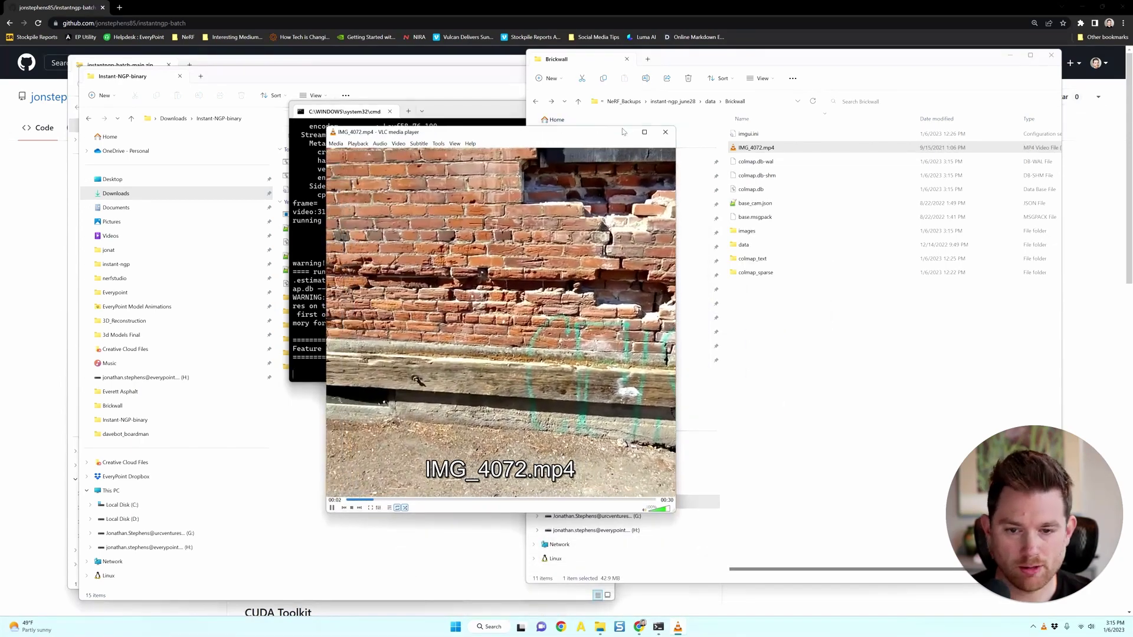
left_click(665, 132)
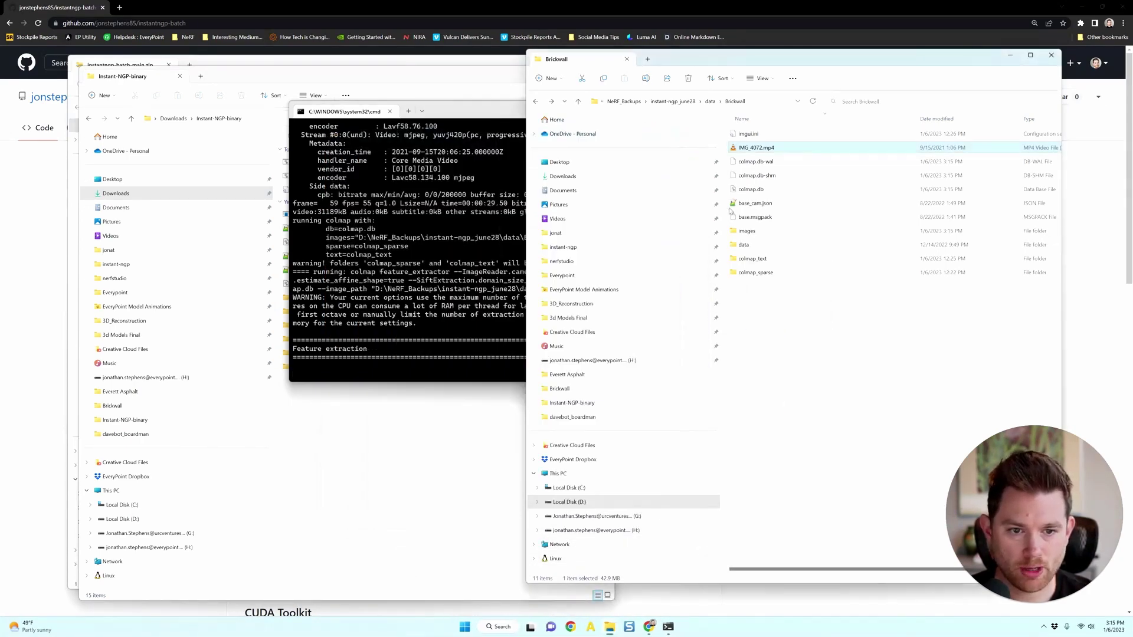
double_click(758, 231)
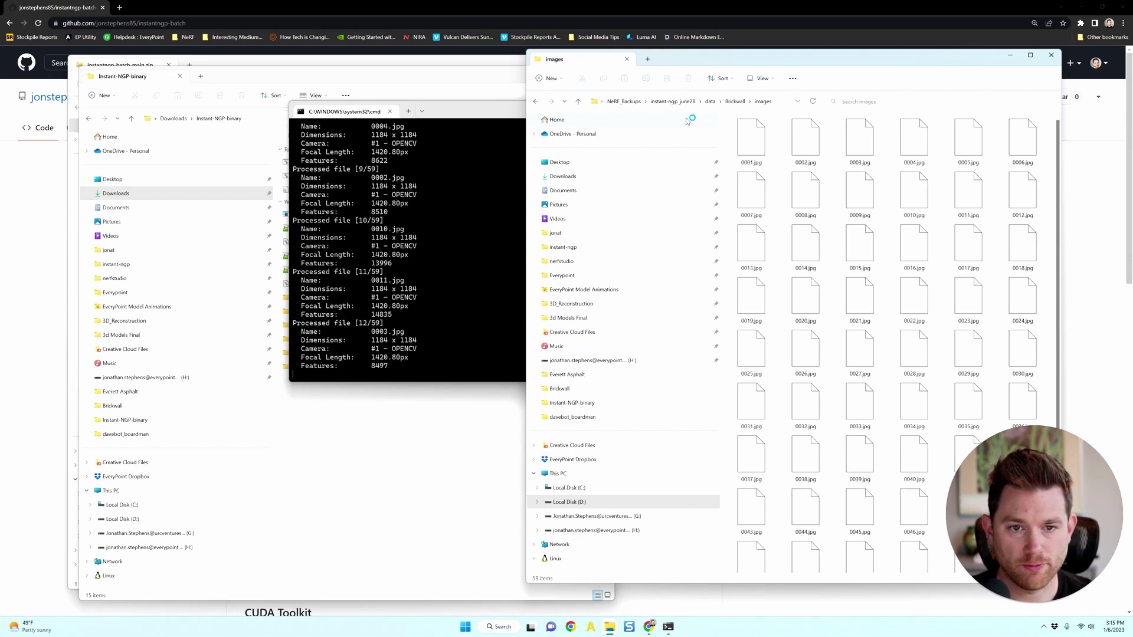
left_click(497, 112)
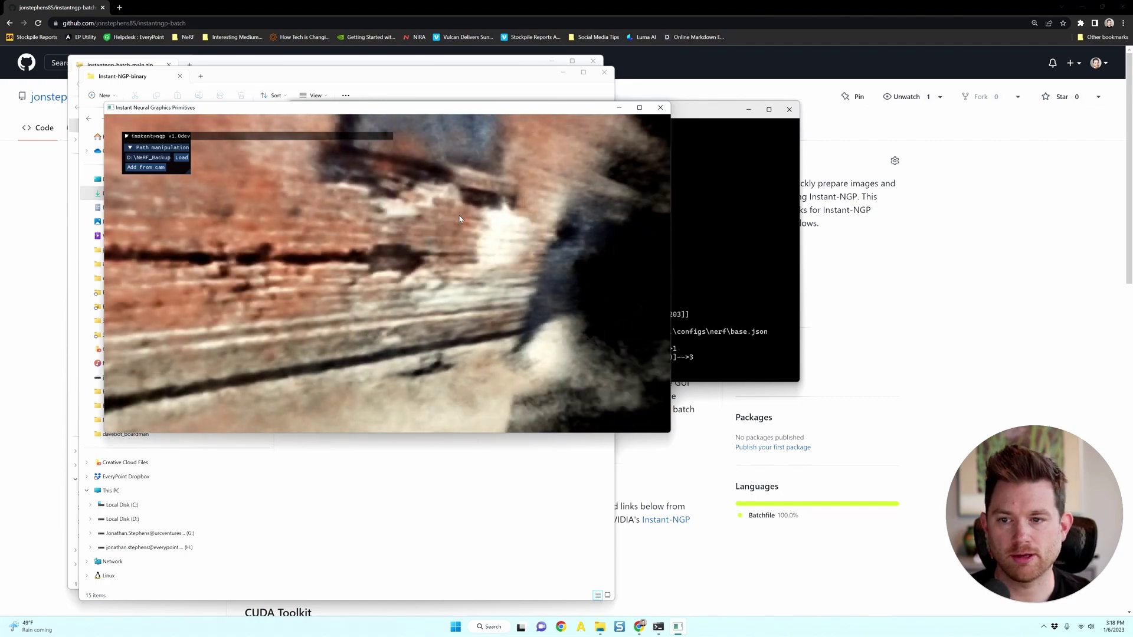
Orbit the trained brick wall NeRF, then close Instant-NGP and its console.
left_click_drag(459, 218, 391, 183)
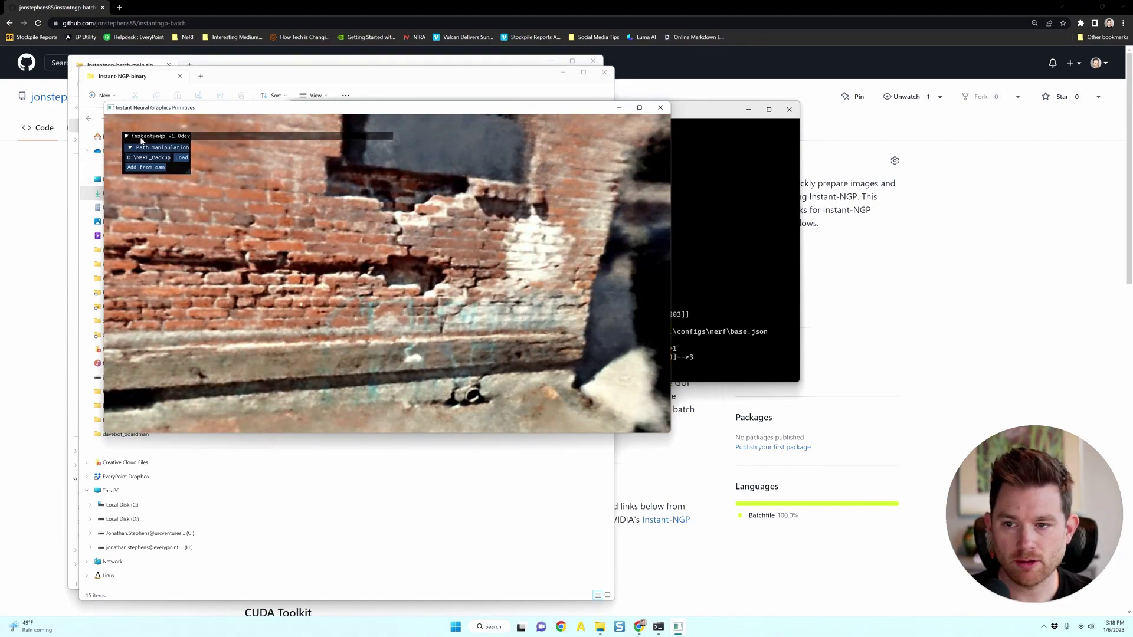
left_click_drag(145, 137, 147, 201)
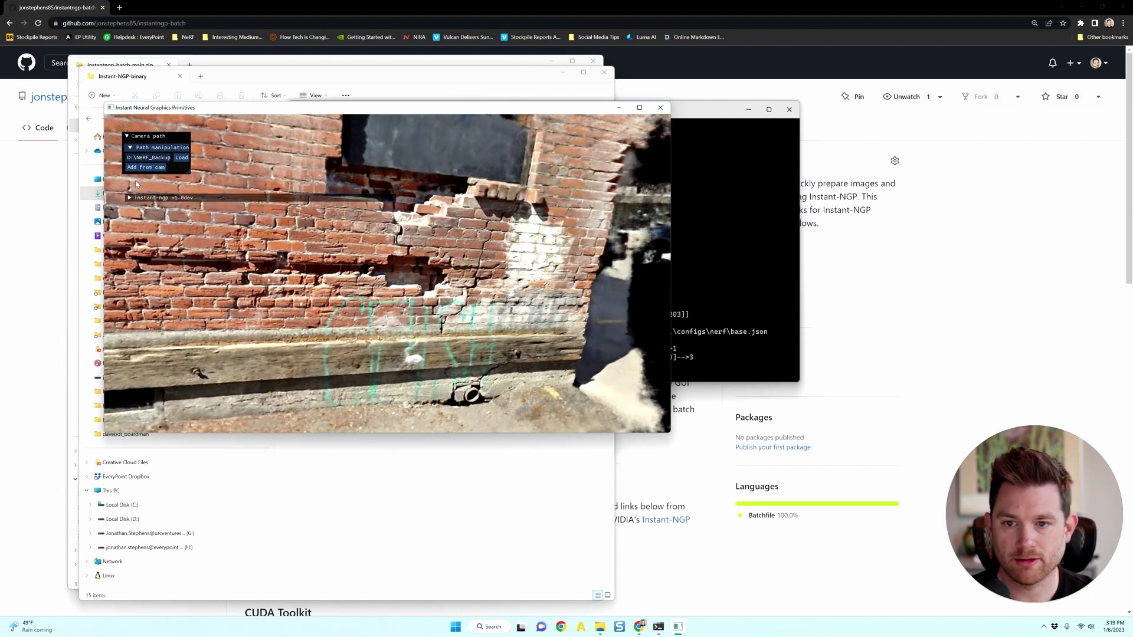
left_click(660, 107)
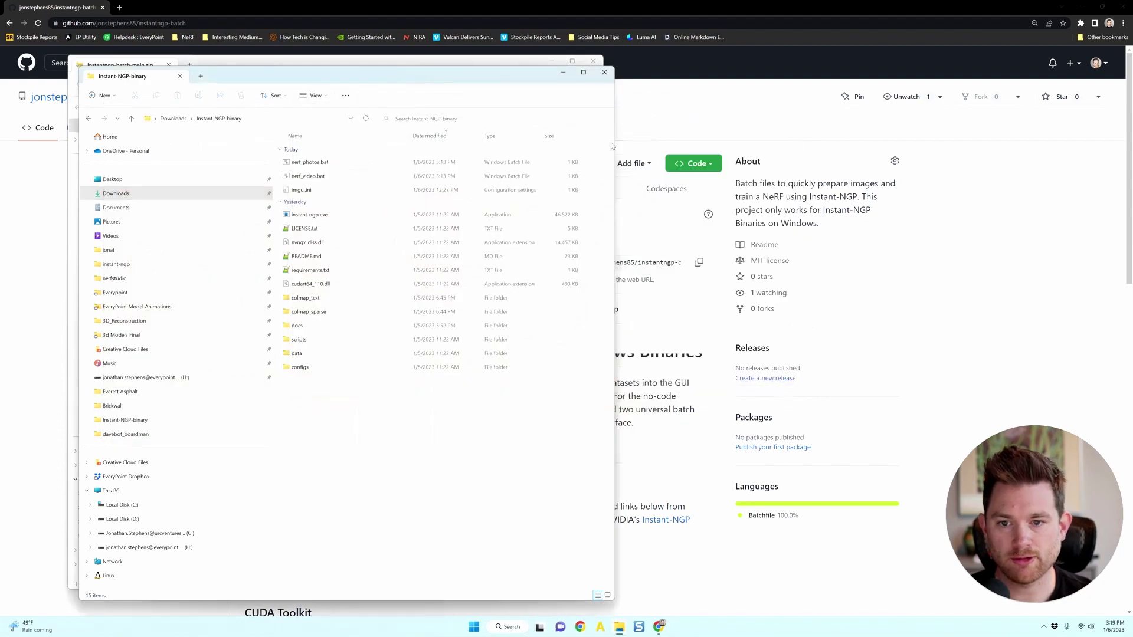
Check the photos in Pictures > Brick > Images, then place the Brick window beside the zip window.
left_click(112, 221)
double_click(302, 165)
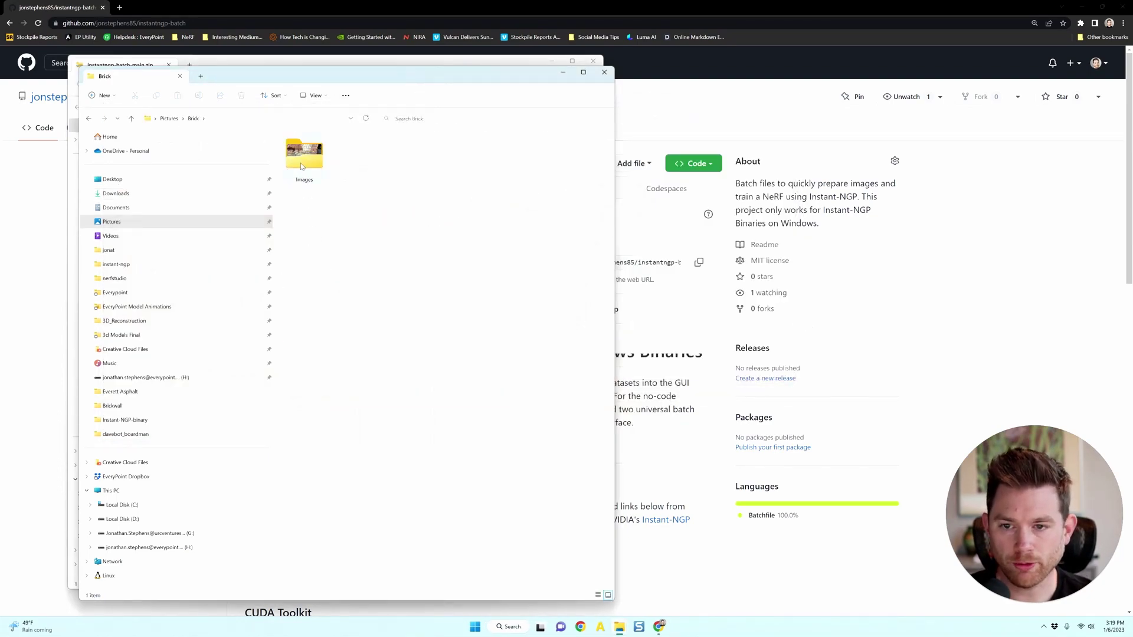
double_click(302, 164)
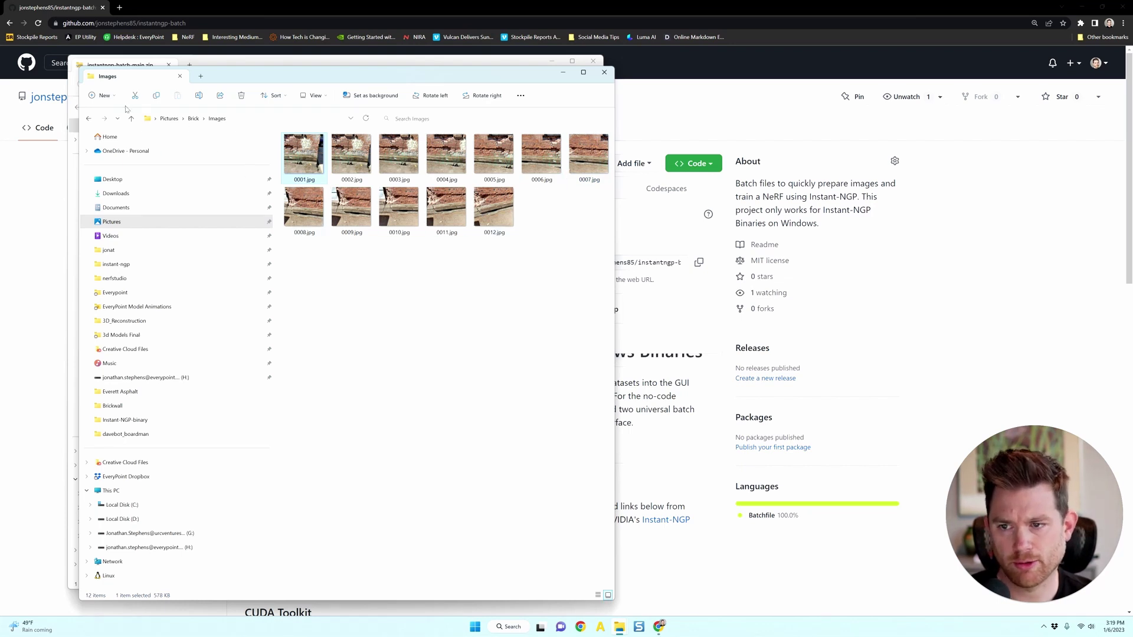
left_click(88, 118)
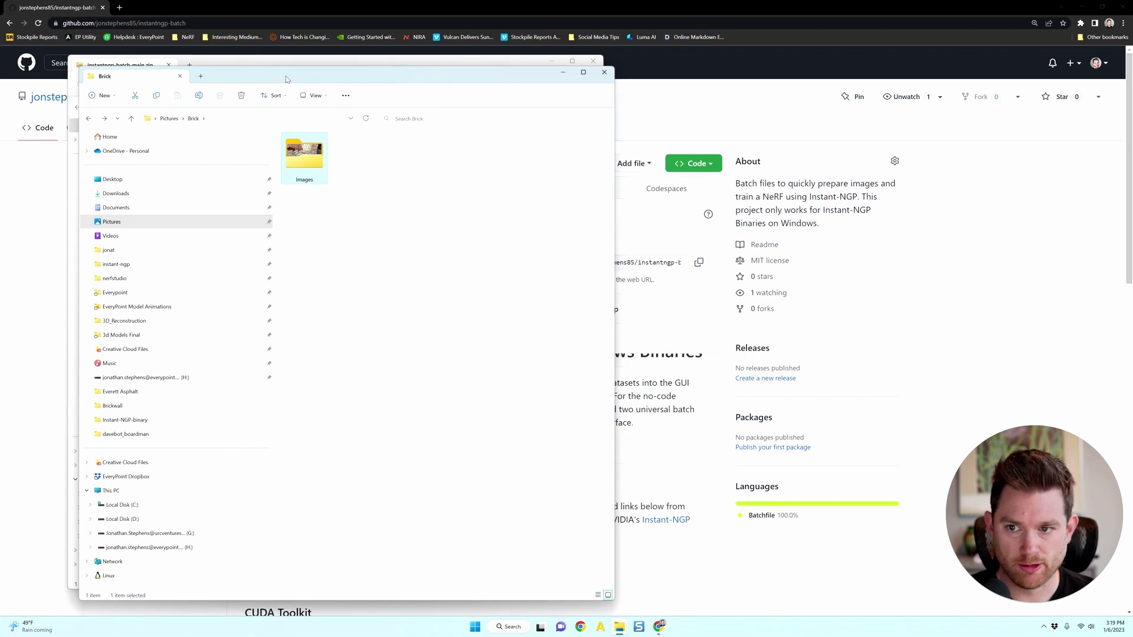
left_click_drag(266, 79, 276, 77)
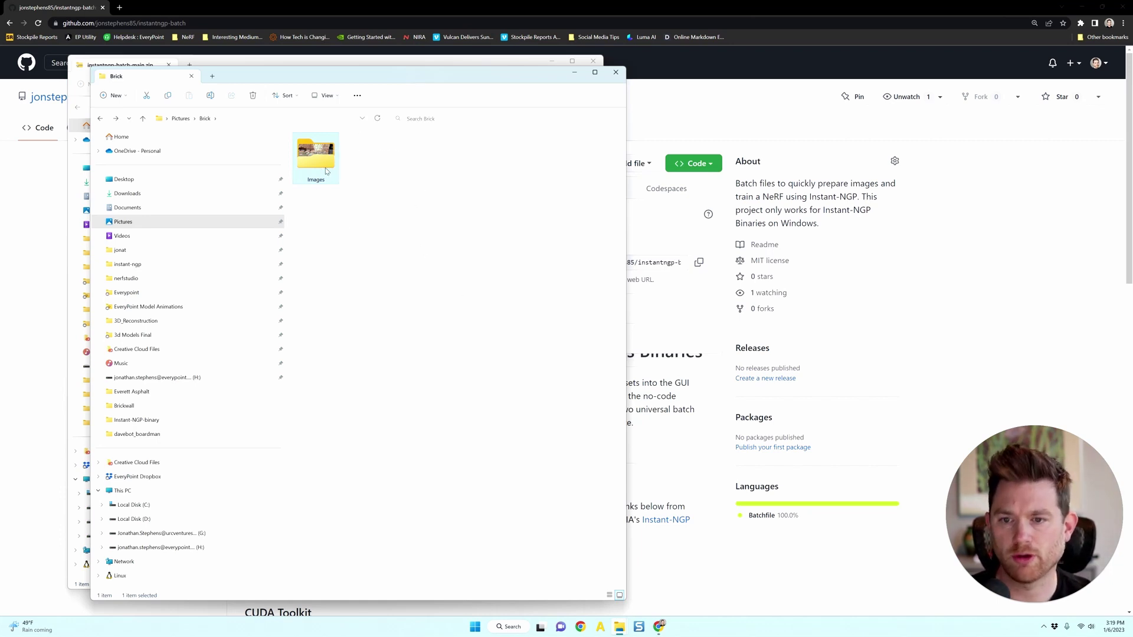
mouse_move(327, 171)
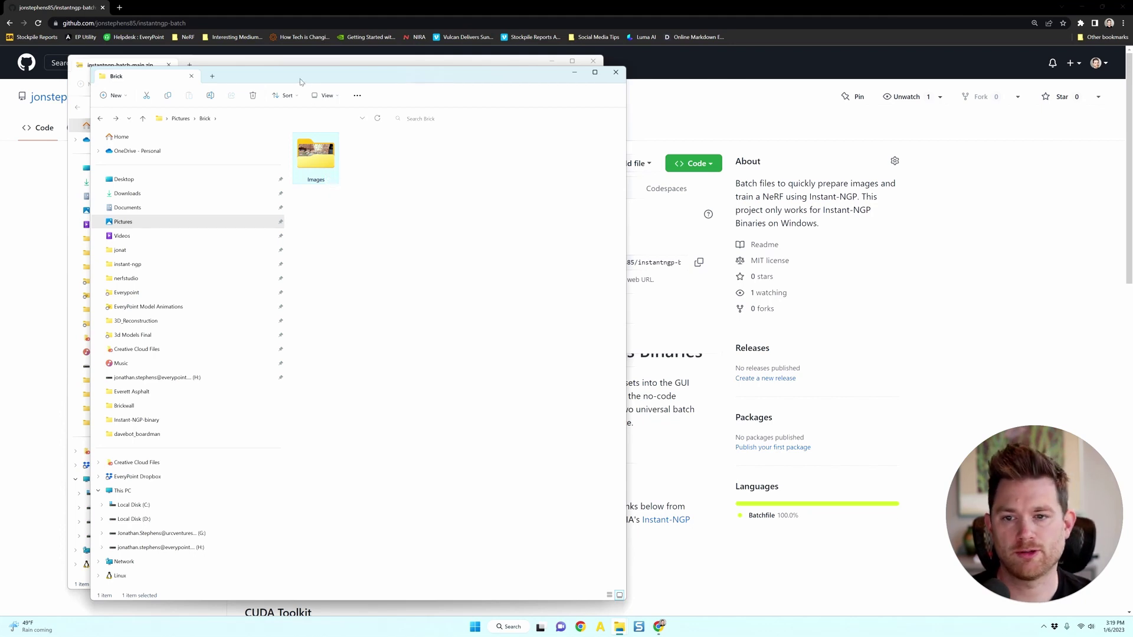
left_click_drag(304, 79, 750, 93)
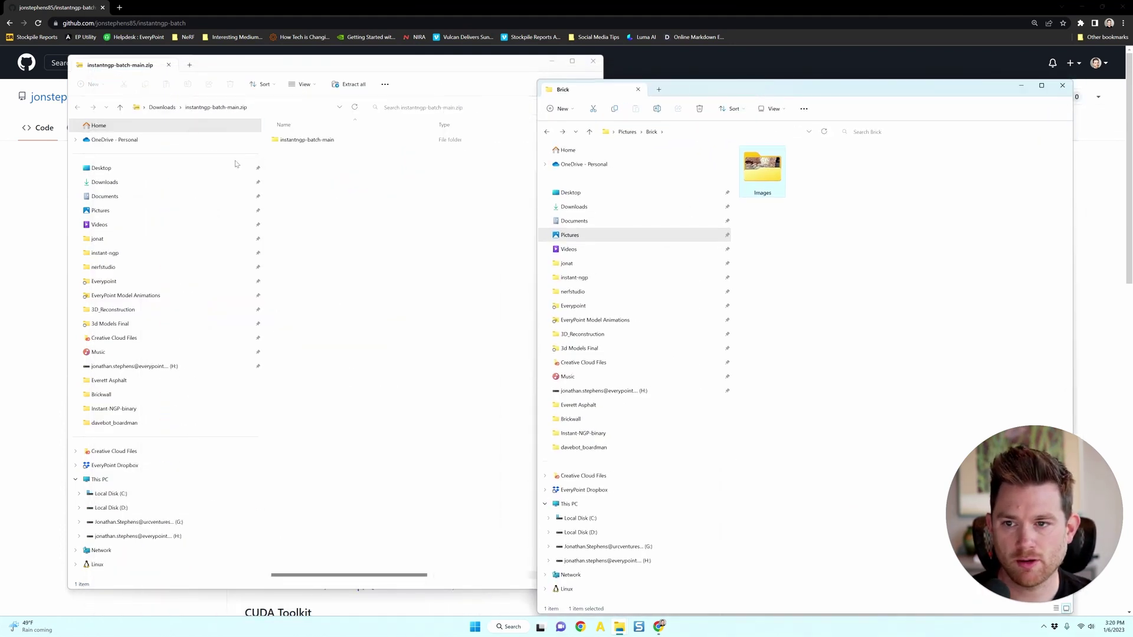
Open the Instant-NGP-binary folder from the Downloads contents.
left_click(147, 185)
left_click(335, 180)
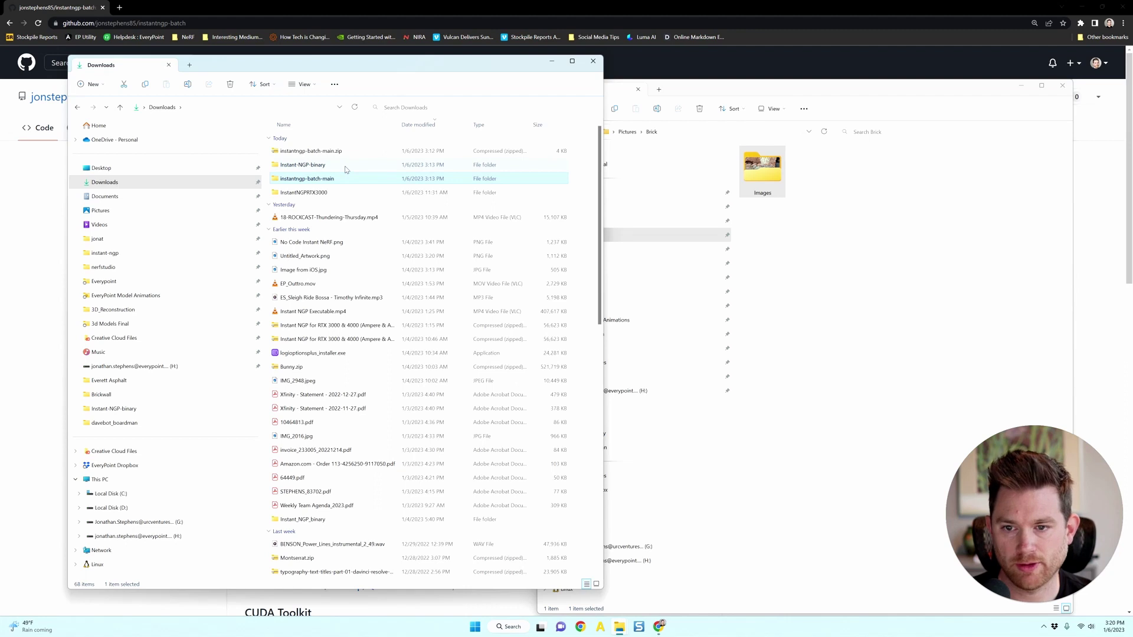
double_click(344, 167)
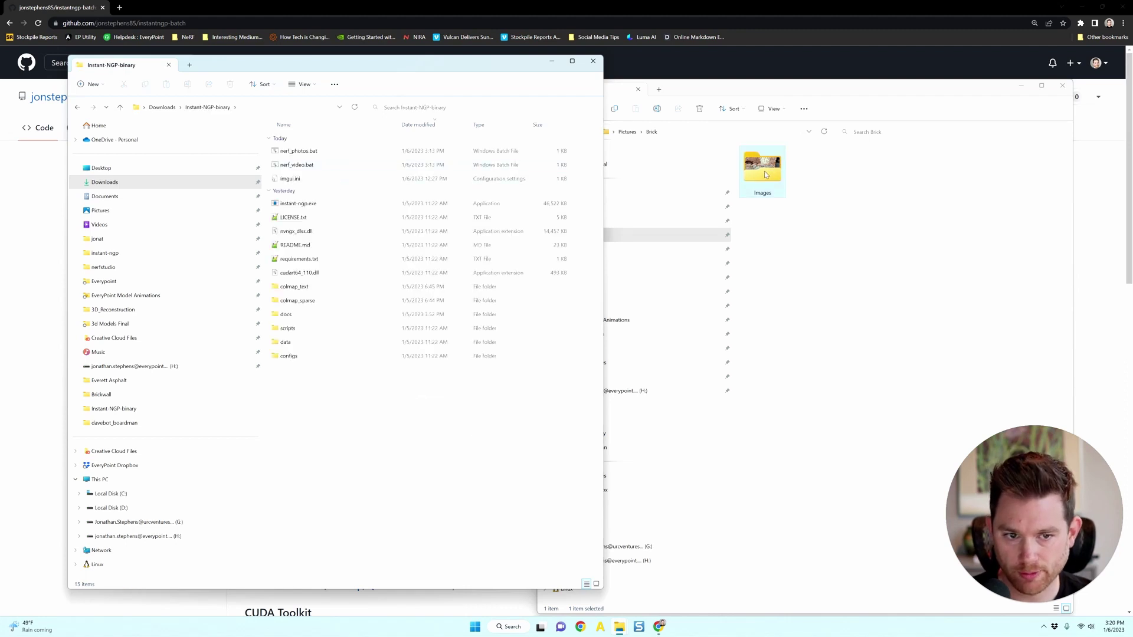
Drop the Brick Images folder onto nerf_photos.bat and let it run past SmartScreen.
left_click_drag(767, 174, 347, 152)
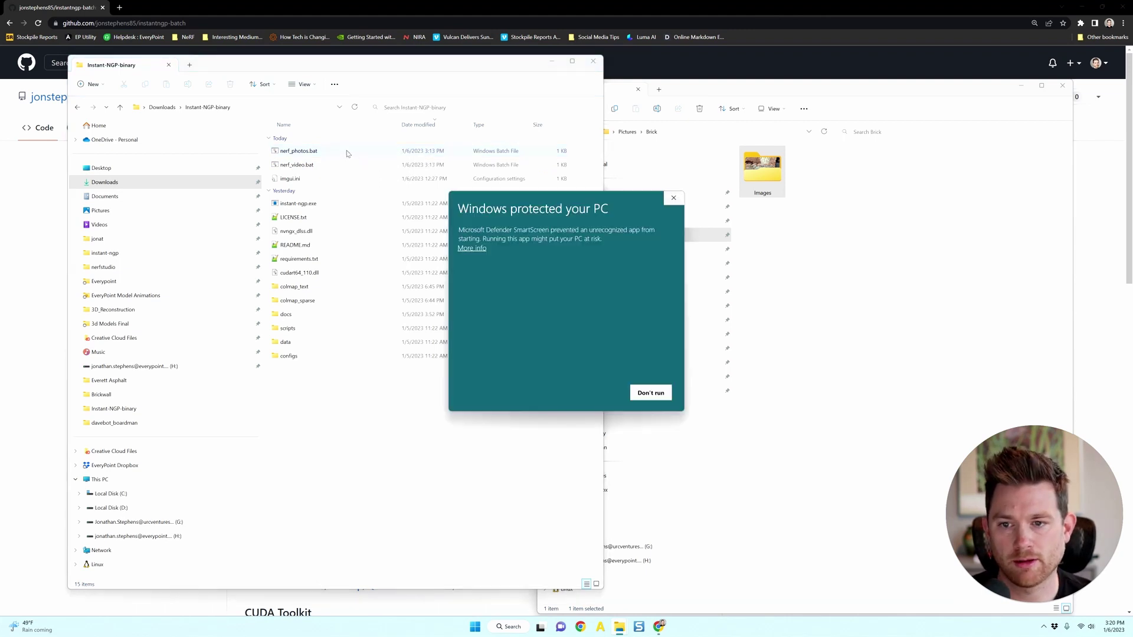
left_click(471, 248)
left_click(597, 393)
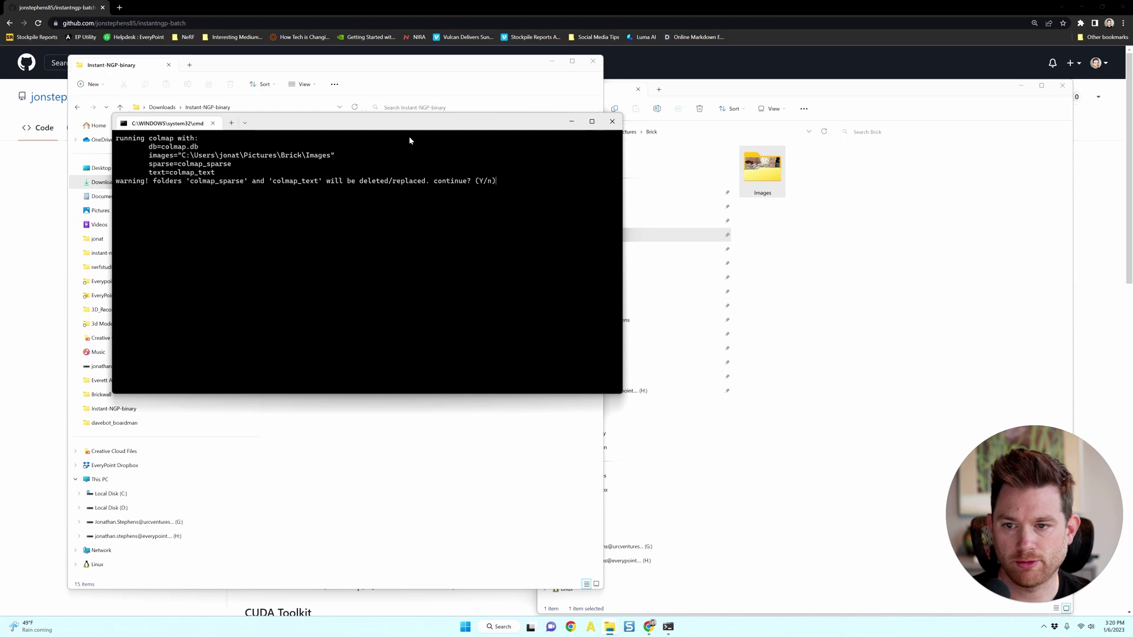
Answer y at the (Y/n) prompt so colmap processes the 12 Brick photos and launches Instant-NGP.
type("y")
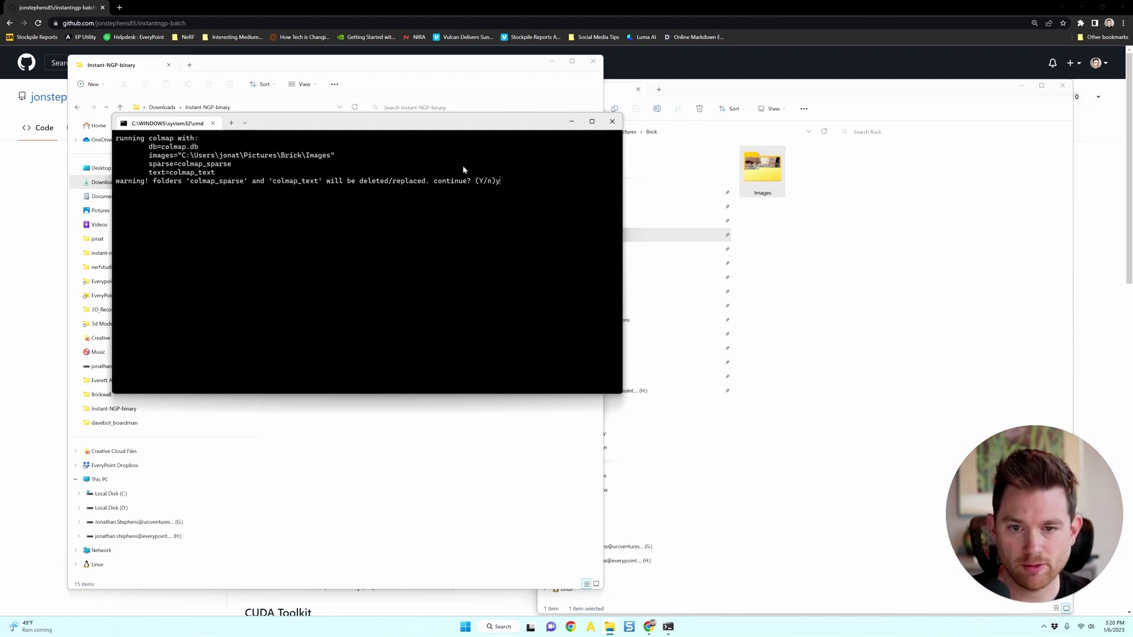
key("Return")
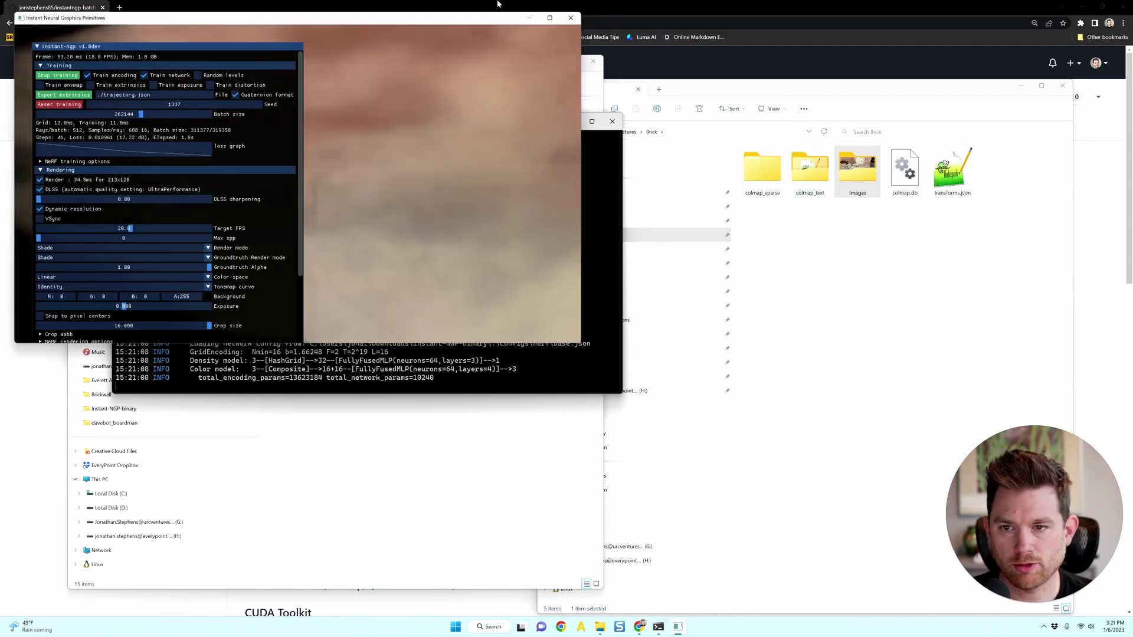
Reposition Instant-NGP, orbit the trained brick wall, and select transforms.json in the Brick folder.
left_click_drag(465, 24, 630, 81)
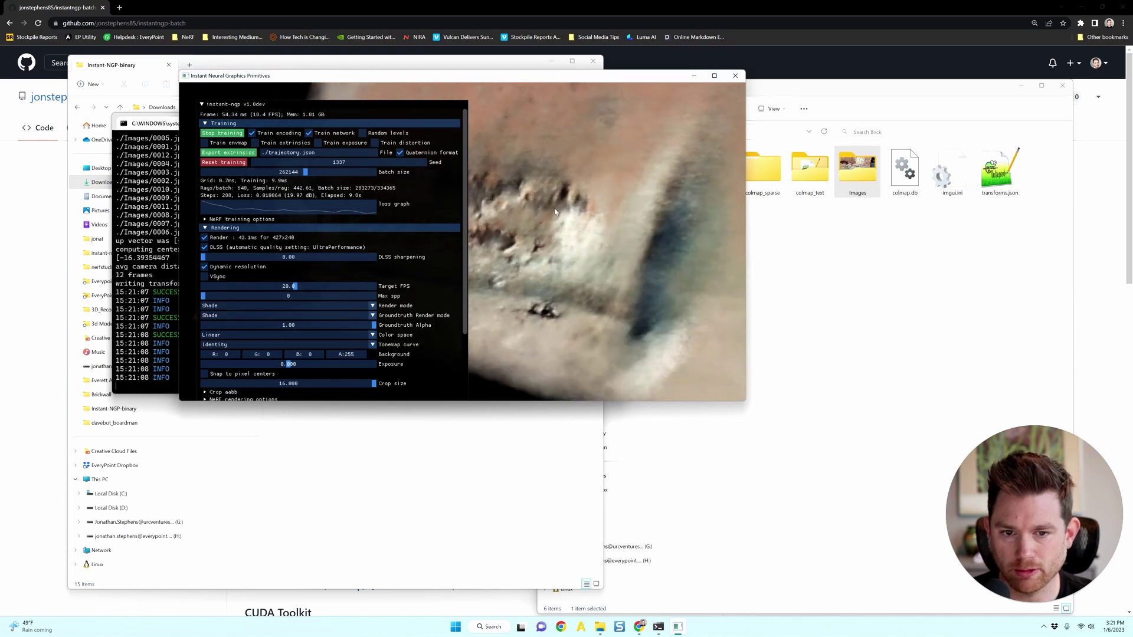
left_click_drag(555, 213, 551, 175)
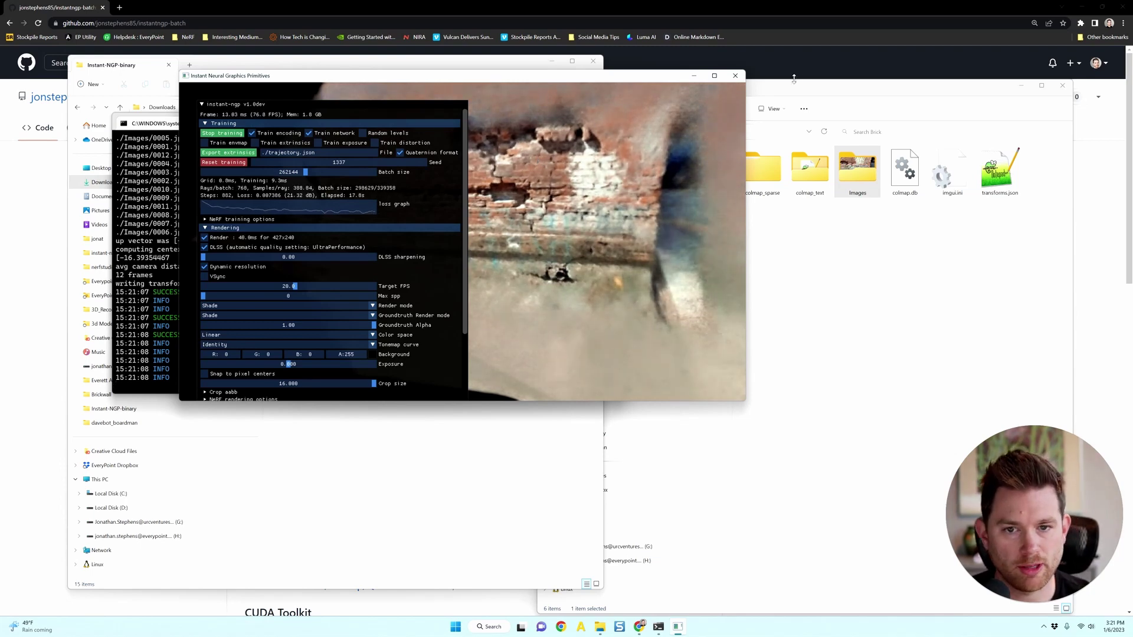
left_click(991, 189)
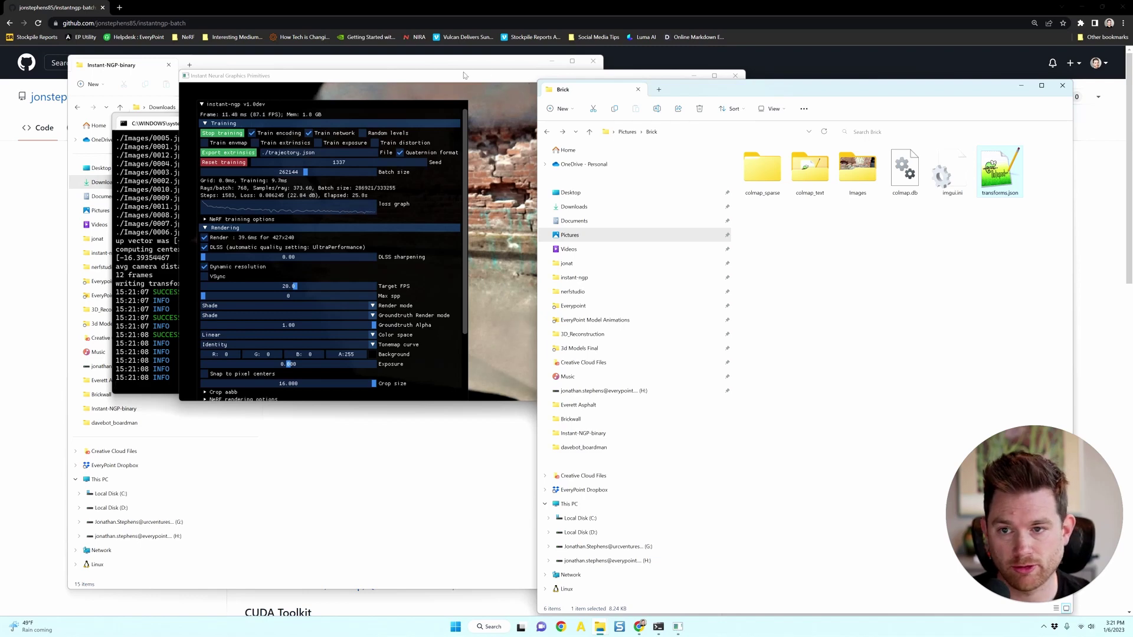
Close Instant-NGP, start a fresh instant-ngp.exe and load the Brick transforms.json into it.
left_click(736, 76)
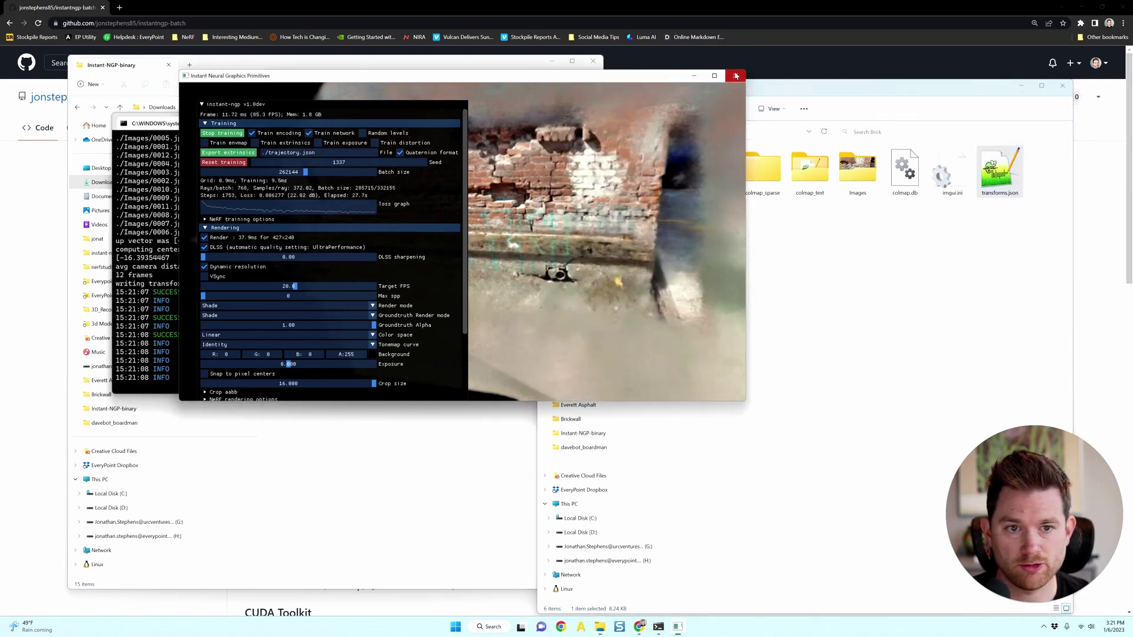
left_click(370, 203)
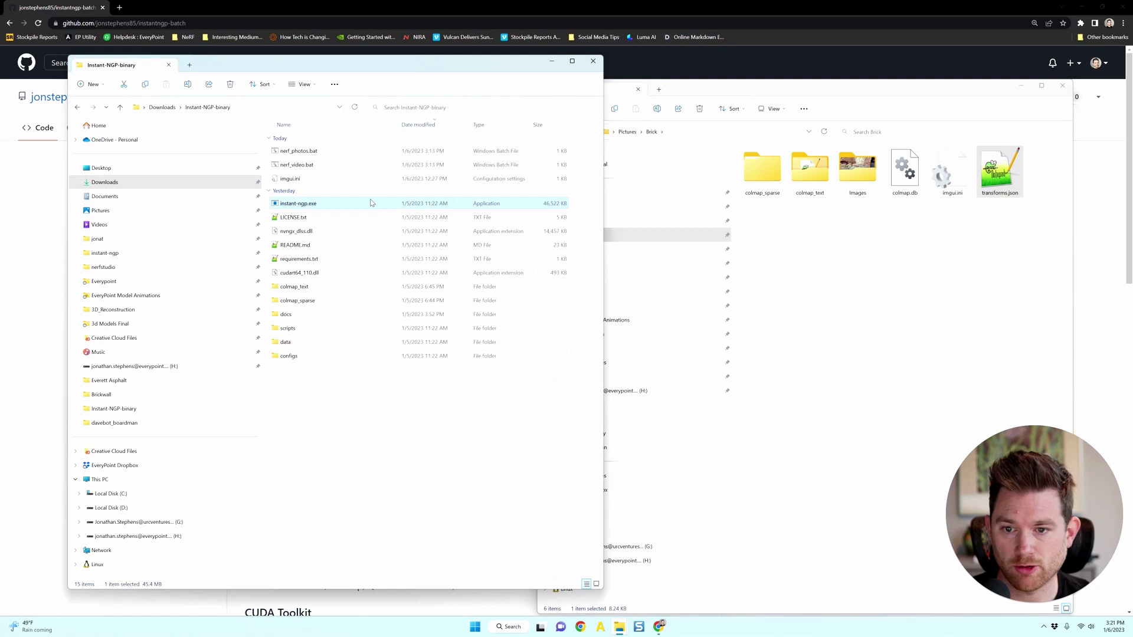
double_click(372, 206)
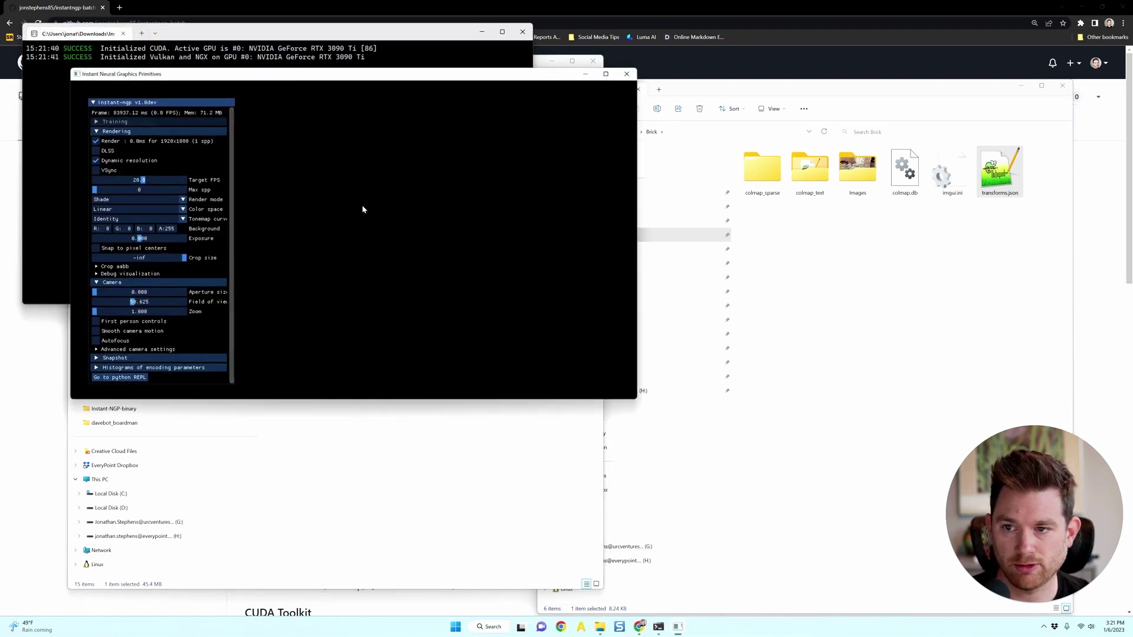
left_click_drag(999, 172, 518, 225)
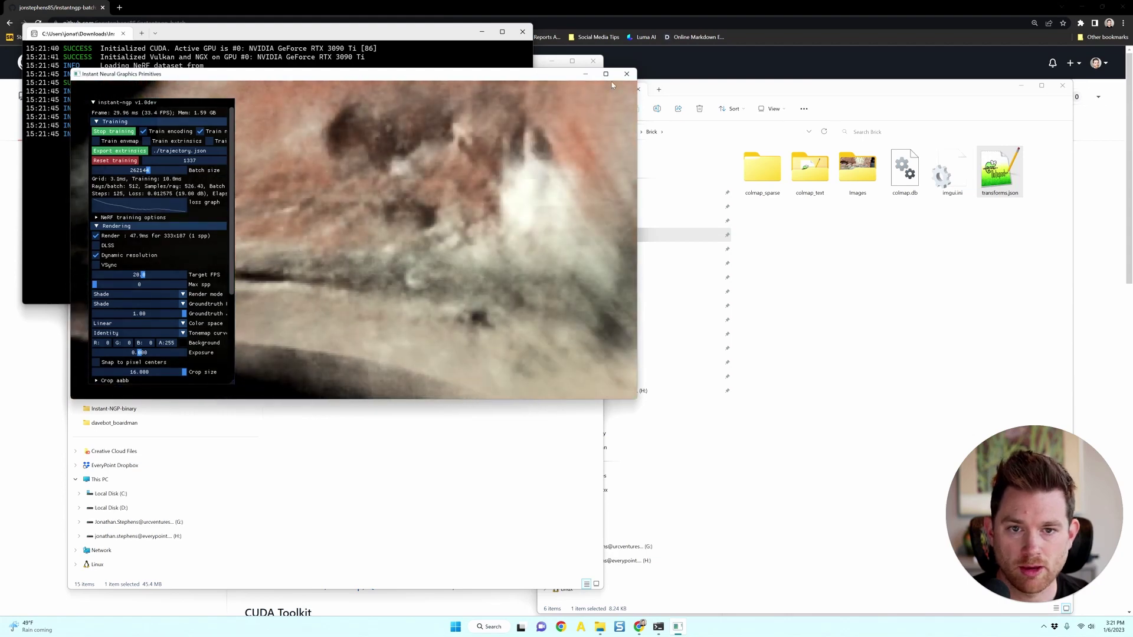
Close the reloaded Instant-NGP session and select instant-ngp.exe again.
left_click(626, 74)
left_click(324, 203)
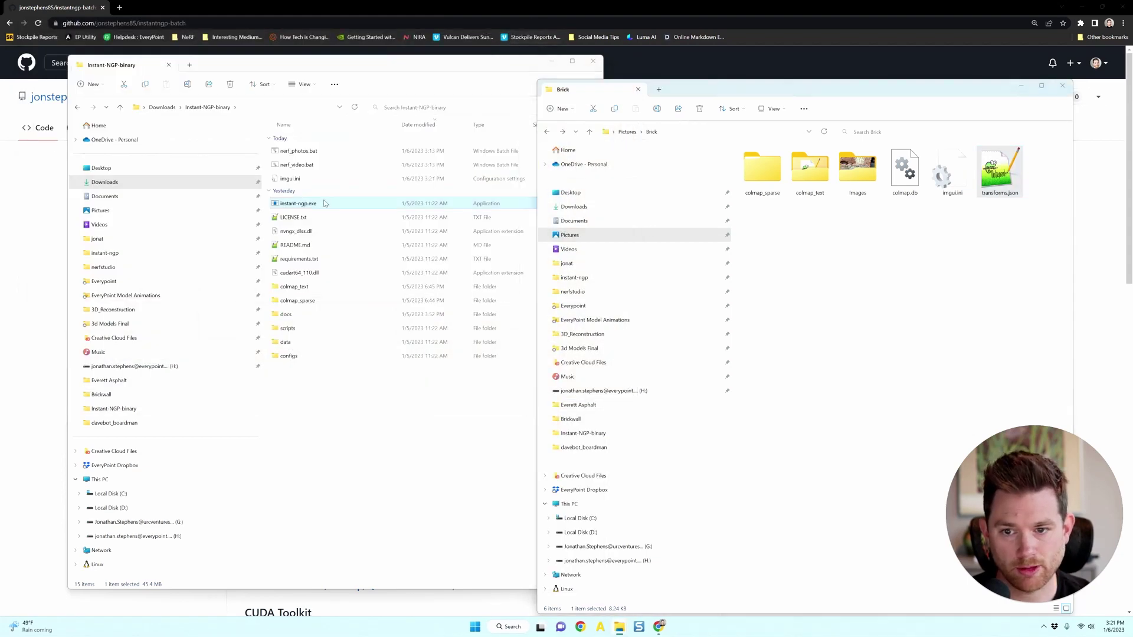
left_click(324, 203)
Cancel an accidental rename, relaunch instant-ngp.exe and open the Brickwall dataset folder.
left_click_drag(299, 203, 318, 203)
key("Escape")
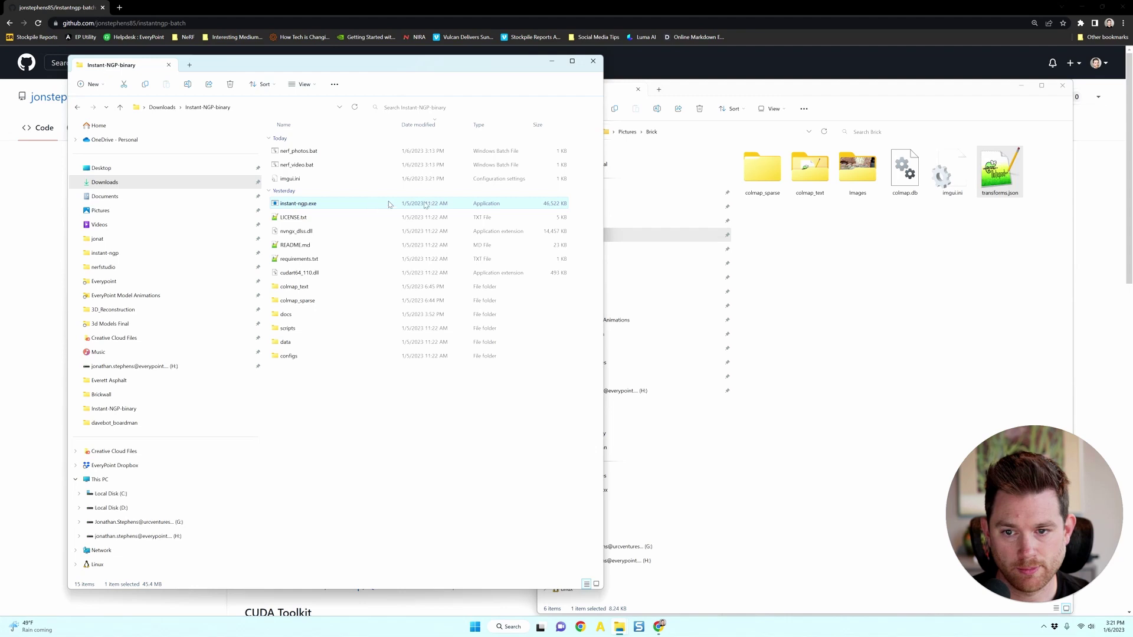
double_click(386, 203)
left_click(829, 239)
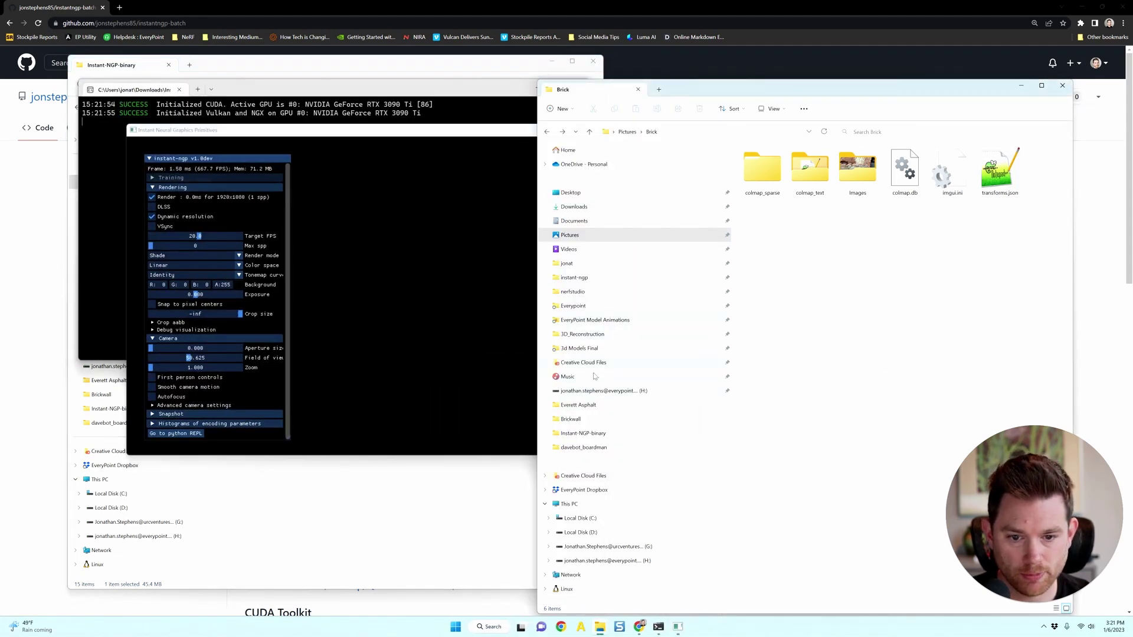
left_click(571, 419)
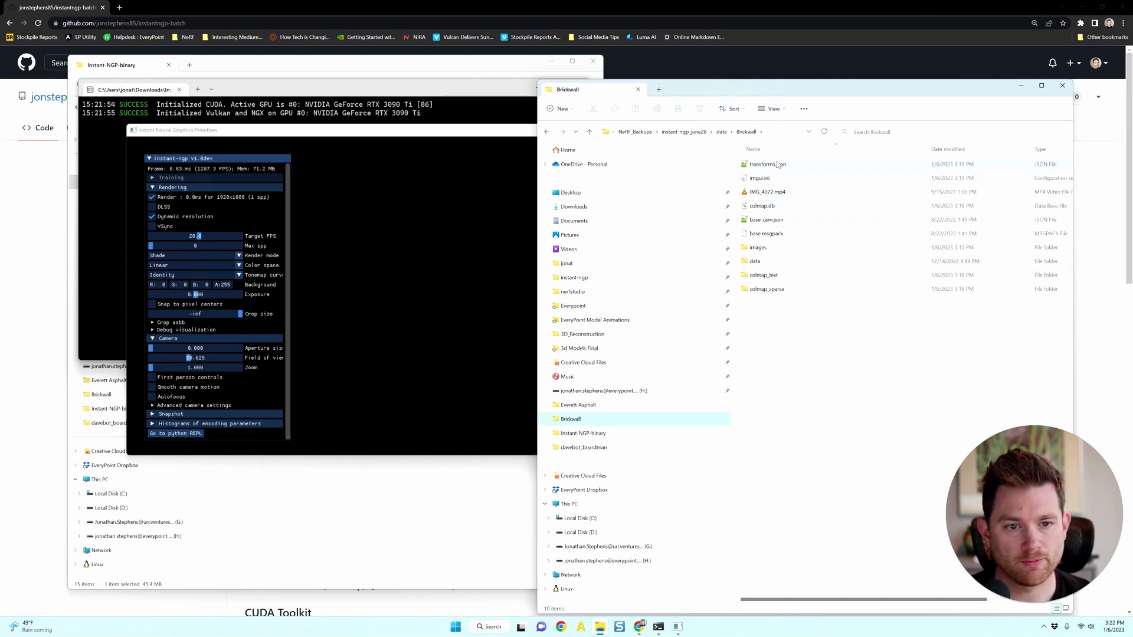
Load the Brickwall transforms.json into Instant-NGP and orbit the trained graffitied brick wall.
left_click_drag(777, 165, 482, 235)
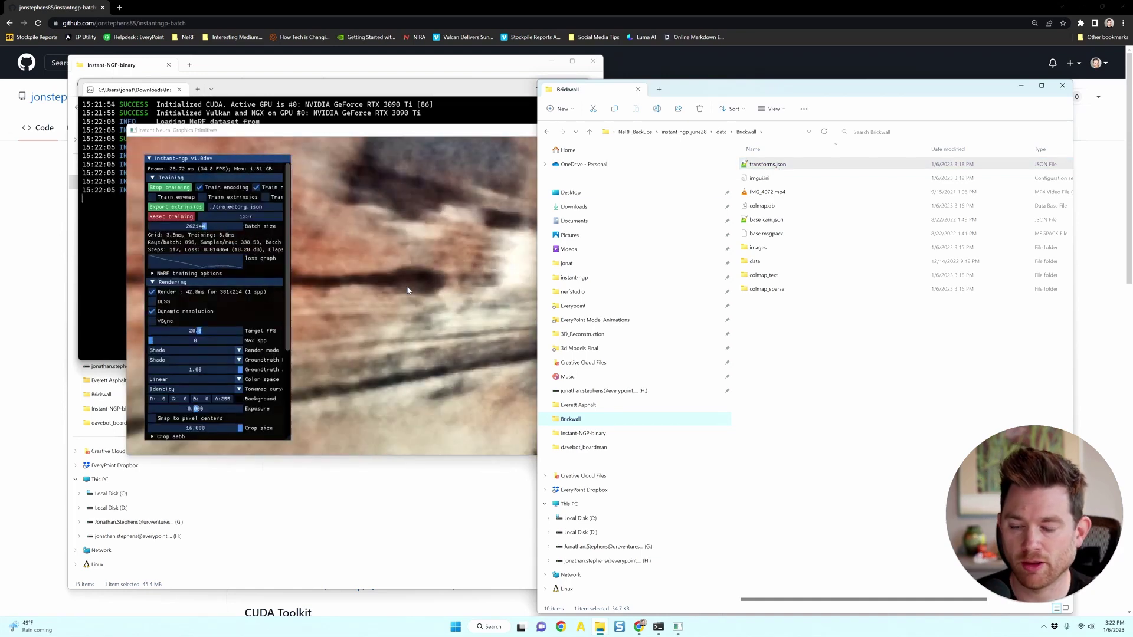
left_click(437, 258)
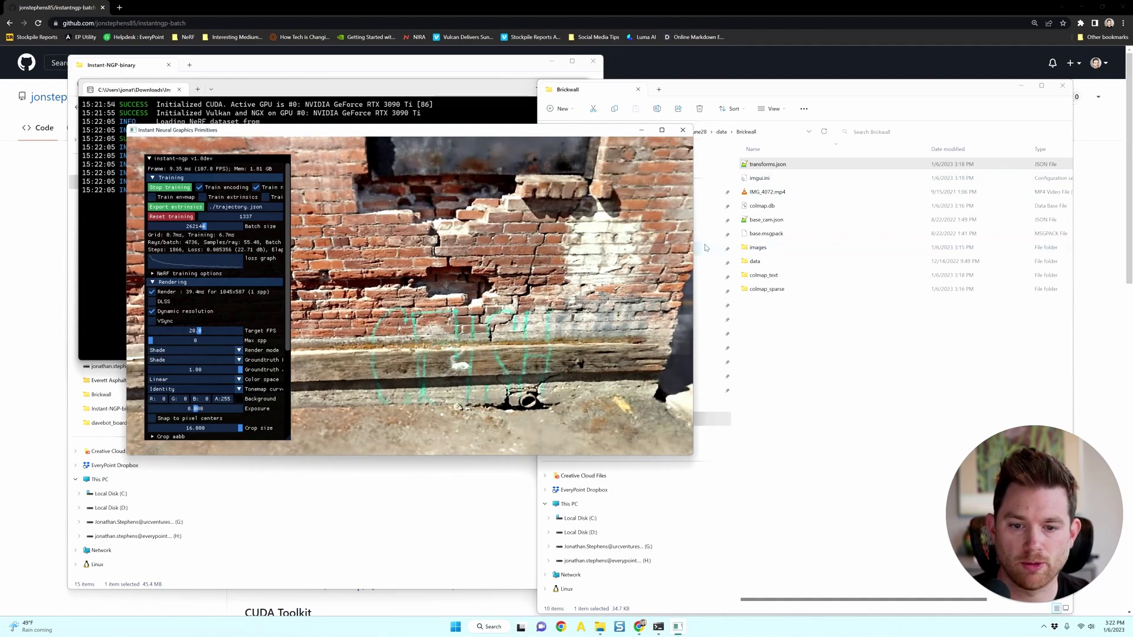
scroll(392, 261, "up", 3)
mouse_move(392, 261)
left_mouse_down()
mouse_move(401, 259)
mouse_move(384, 271)
left_mouse_up()
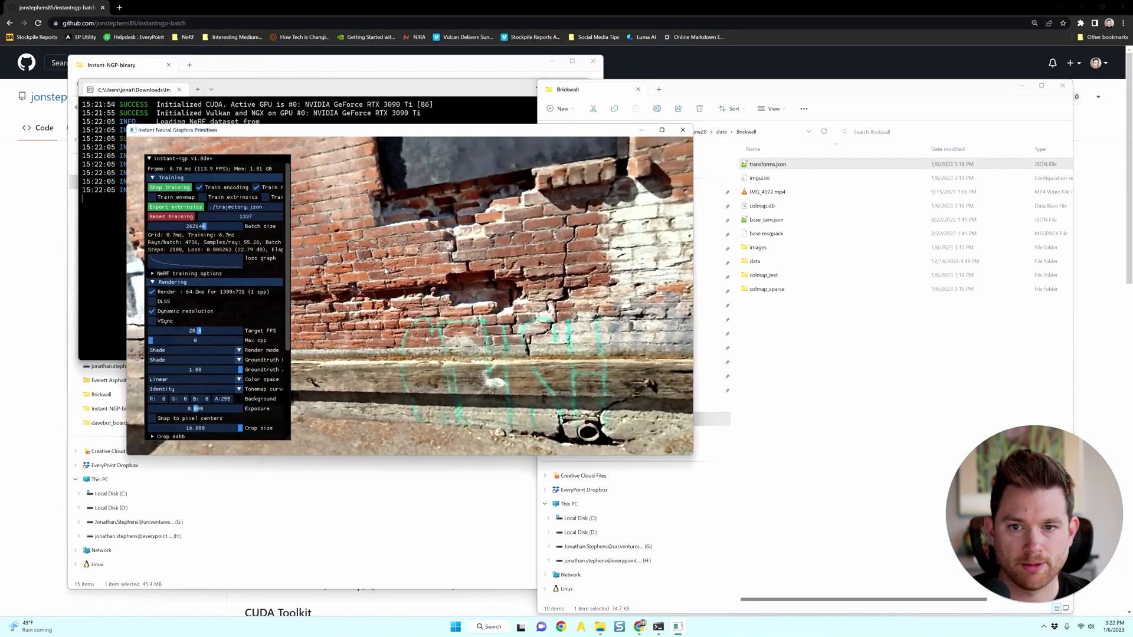